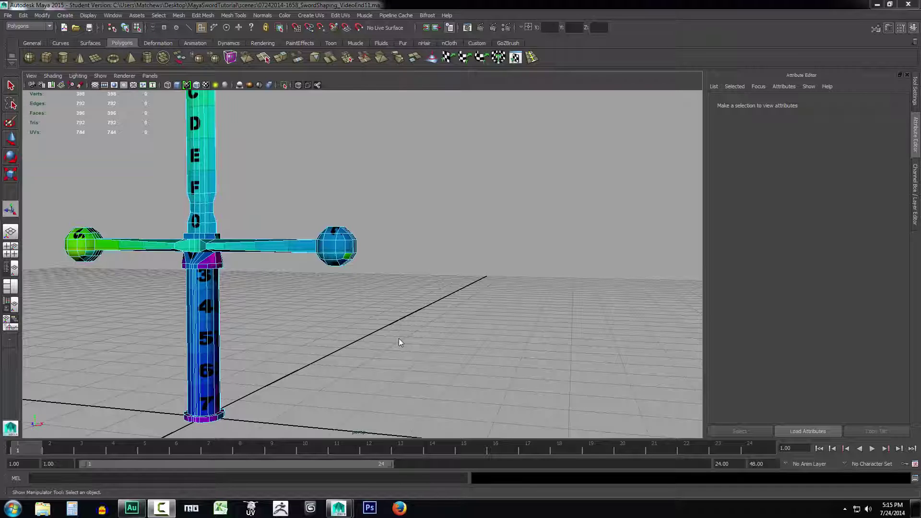
Open the UV Texture Editor beside the sword model for work on the crossguard's right ball end.
{"action": "left_click", "coordinate": [340, 15]}
{"action": "left_click", "coordinate": [351, 212]}
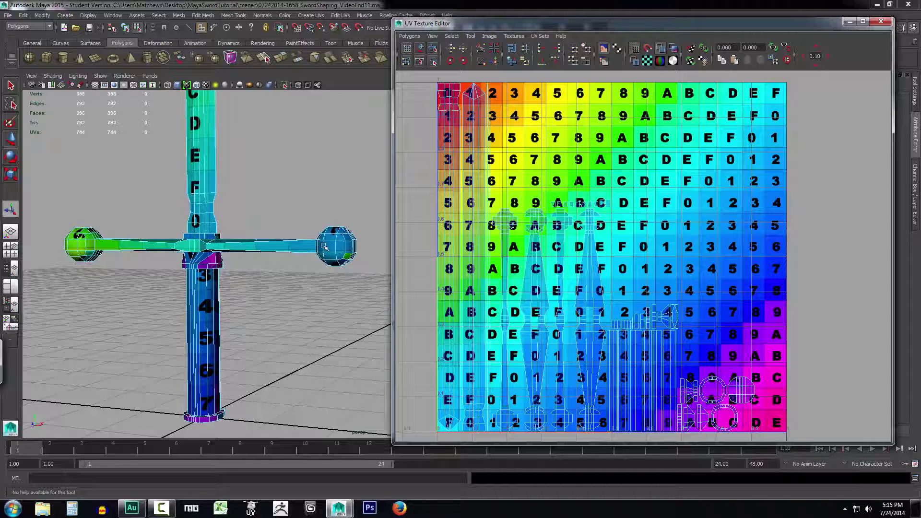
{"action": "middle_click_drag", "start_coordinate": [351, 306], "coordinate": [390, 299], "text": "alt"}
{"action": "scroll", "coordinate": [339, 330], "scroll_direction": "up", "scroll_amount": 1}
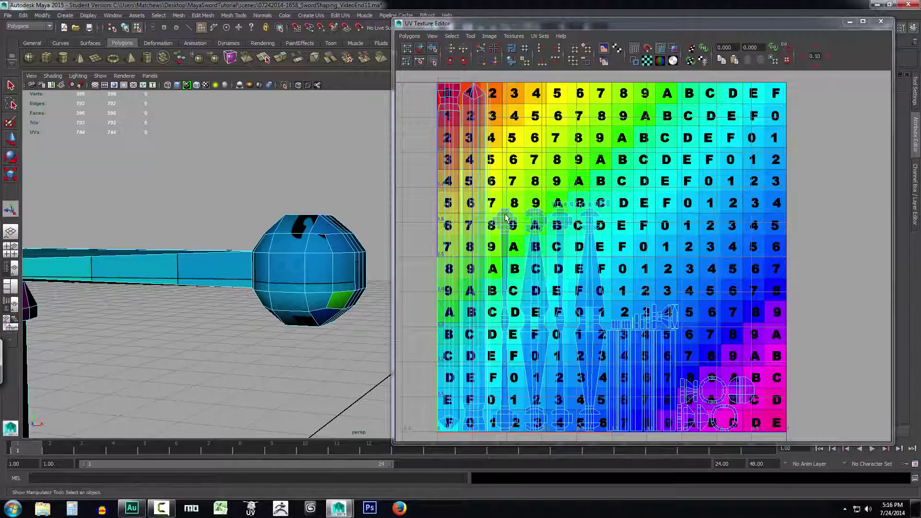
{"action": "right_click_drag", "start_coordinate": [499, 225], "coordinate": [434, 265], "text": "alt"}
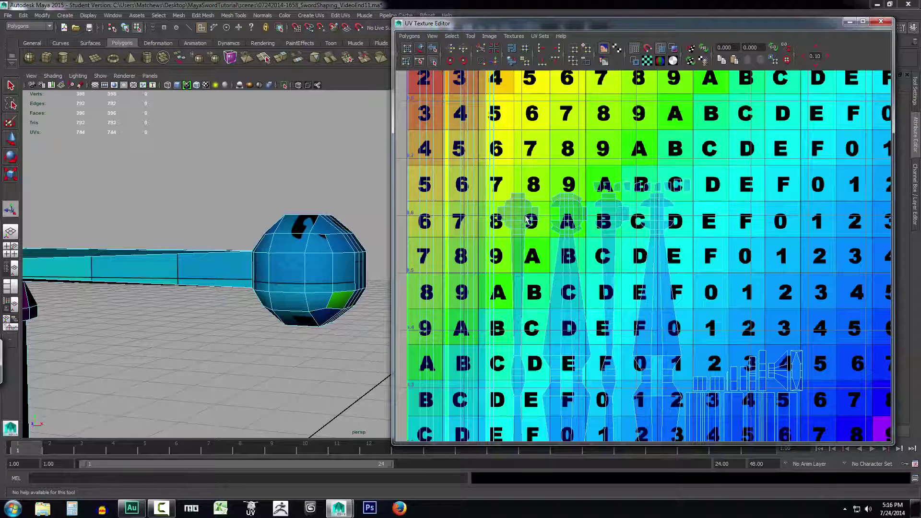
Switch to face selection and select the top cap faces of the crossguard's right ball end.
{"action": "middle_click_drag", "start_coordinate": [353, 288], "coordinate": [302, 289], "text": "alt"}
{"action": "right_click_drag", "start_coordinate": [257, 232], "coordinate": [259, 255]}
{"action": "left_click_drag", "start_coordinate": [356, 254], "coordinate": [328, 256], "text": "alt"}
{"action": "middle_click_drag", "start_coordinate": [340, 261], "coordinate": [309, 263], "text": "alt"}
{"action": "left_click_drag", "start_coordinate": [276, 193], "coordinate": [360, 214]}
{"action": "left_click_drag", "start_coordinate": [346, 266], "coordinate": [341, 276], "text": "alt"}
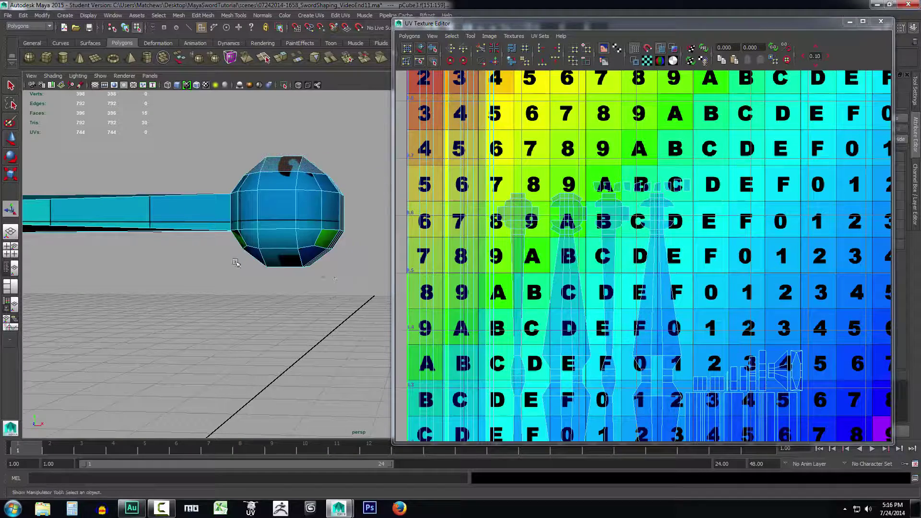
Add the bottom cap faces of the same ball end to the face selection.
{"action": "key", "text": "f"}
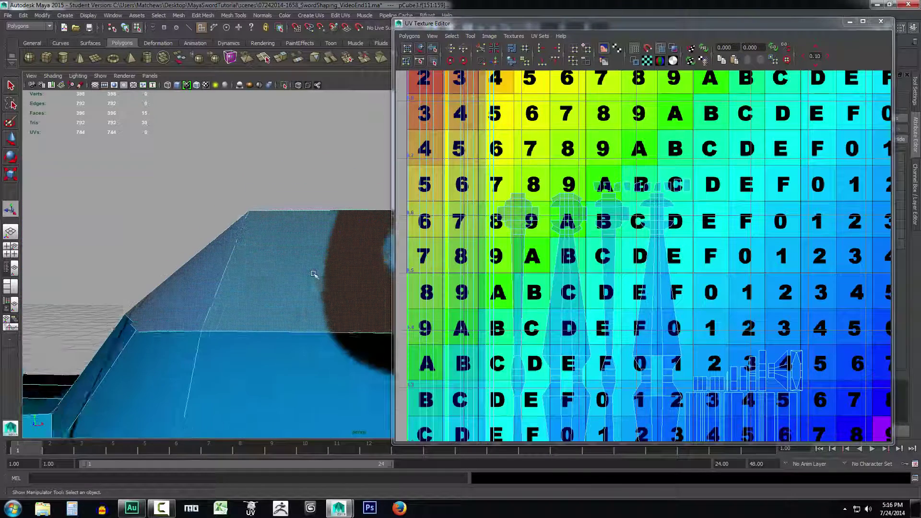
{"action": "scroll", "coordinate": [313, 274], "scroll_direction": "down", "scroll_amount": 5}
{"action": "middle_click_drag", "start_coordinate": [333, 311], "coordinate": [313, 310], "text": "alt"}
{"action": "left_click_drag", "start_coordinate": [313, 309], "coordinate": [265, 380], "text": "alt"}
{"action": "middle_click_drag", "start_coordinate": [322, 317], "coordinate": [245, 346], "text": "alt"}
{"action": "right_click_drag", "start_coordinate": [245, 346], "coordinate": [298, 349], "text": "alt"}
{"action": "left_click_drag", "start_coordinate": [298, 350], "coordinate": [338, 333], "text": "alt"}
{"action": "right_click_drag", "start_coordinate": [337, 333], "coordinate": [245, 328], "text": "alt"}
{"action": "middle_click_drag", "start_coordinate": [245, 329], "coordinate": [316, 332], "text": "alt"}
{"action": "left_click_drag", "start_coordinate": [316, 331], "coordinate": [338, 303], "text": "alt"}
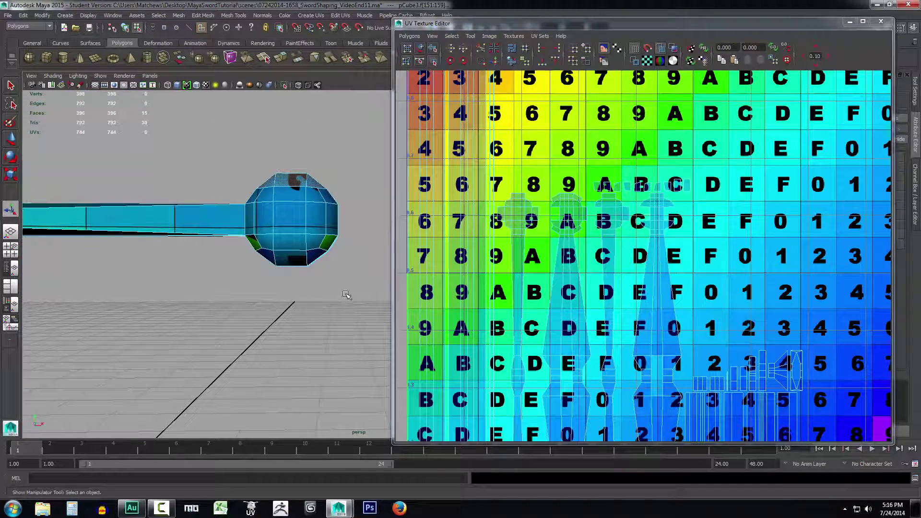
{"action": "left_click_drag", "start_coordinate": [271, 280], "coordinate": [313, 311], "text": "alt"}
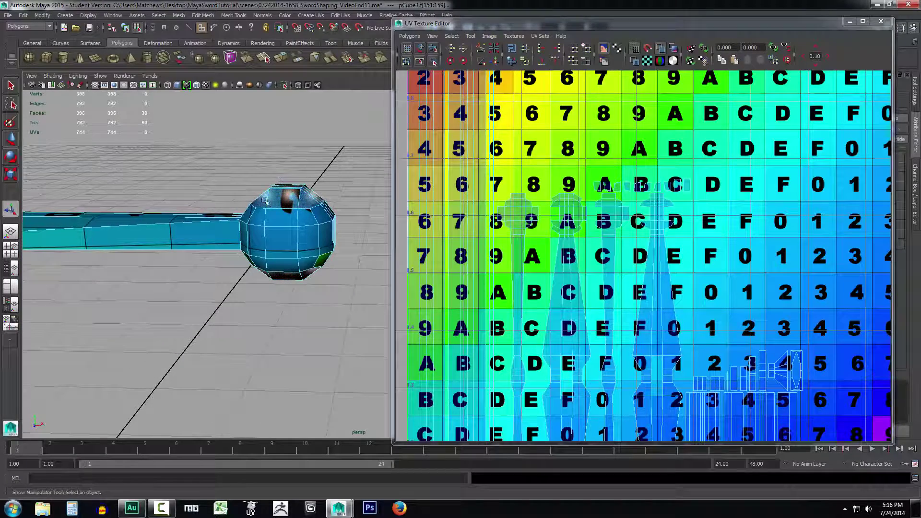
Examine the selected cap faces of the ball end from above and from the side to judge the projection direction.
{"action": "left_click_drag", "start_coordinate": [302, 196], "coordinate": [386, 367], "text": "alt"}
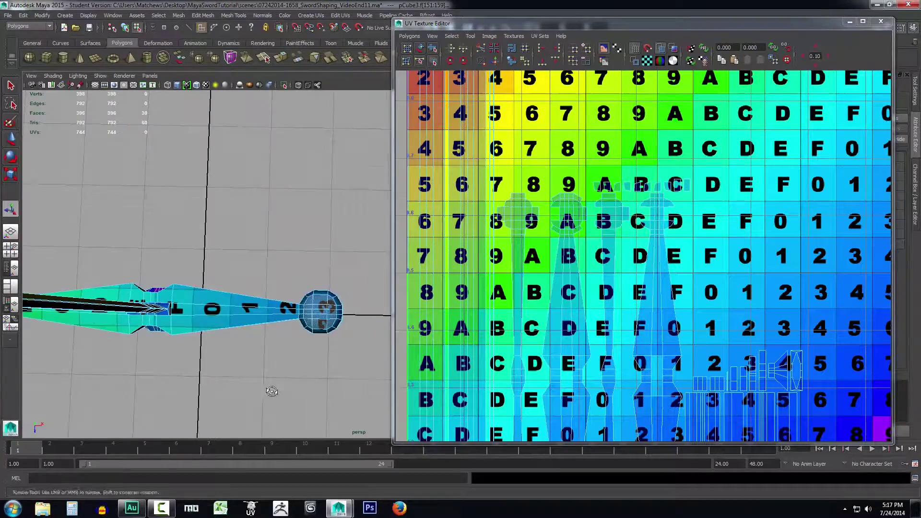
{"action": "left_click_drag", "start_coordinate": [268, 386], "coordinate": [272, 328], "text": "alt"}
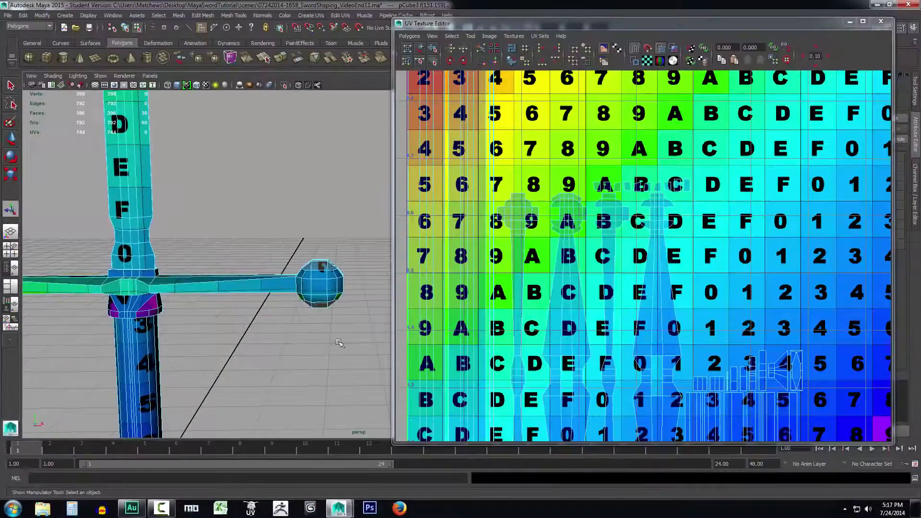
{"action": "left_click_drag", "start_coordinate": [522, 247], "coordinate": [527, 241], "text": "alt"}
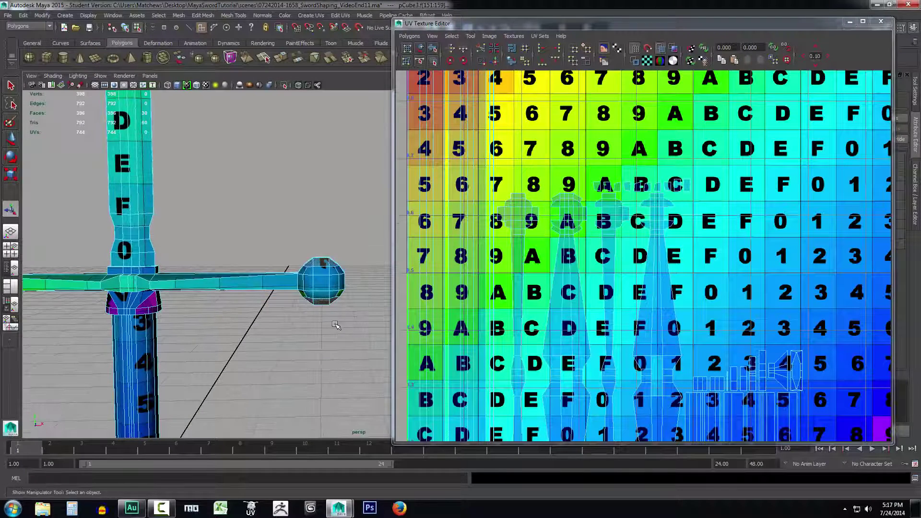
{"action": "middle_click_drag", "start_coordinate": [528, 267], "coordinate": [527, 234], "text": "alt"}
{"action": "right_click_drag", "start_coordinate": [341, 335], "coordinate": [339, 336], "text": "alt"}
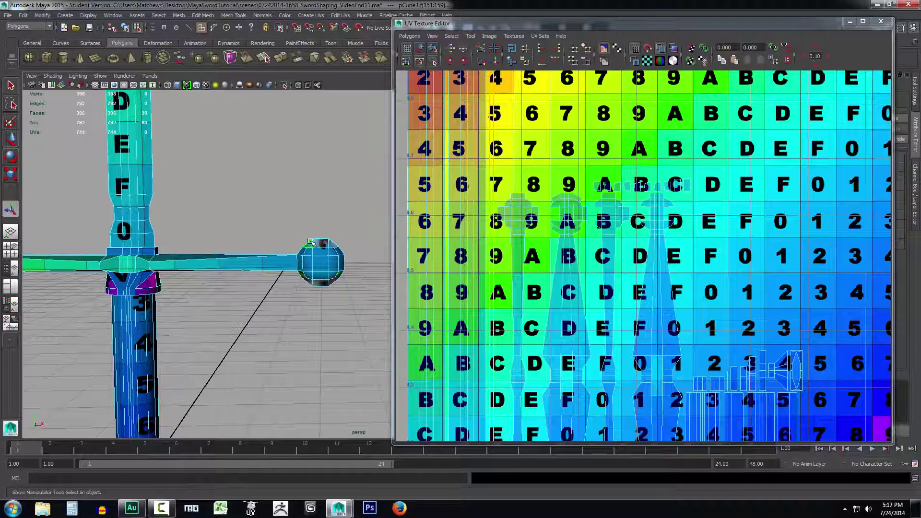
{"action": "left_click", "coordinate": [332, 245]}
{"action": "key", "text": "f"}
{"action": "middle_click_drag", "start_coordinate": [295, 328], "coordinate": [329, 326], "text": "alt"}
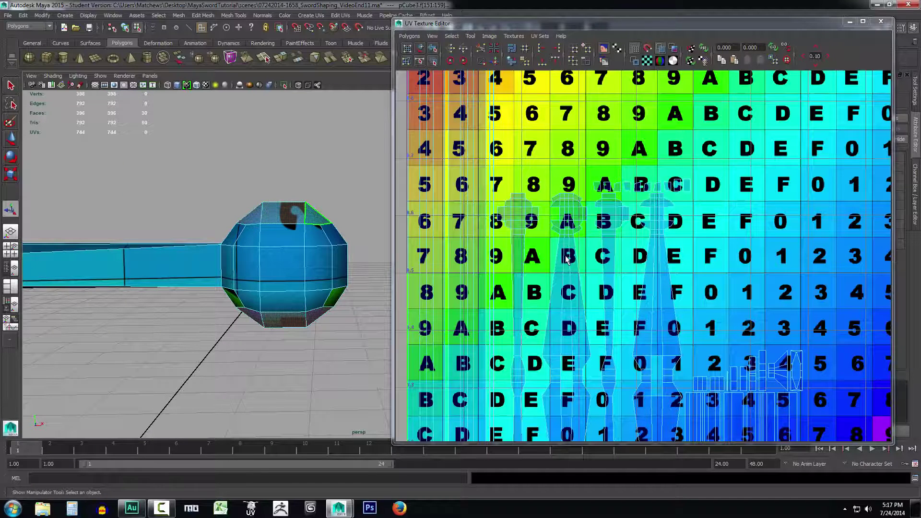
{"action": "left_click_drag", "start_coordinate": [360, 352], "coordinate": [333, 397], "text": "alt"}
{"action": "middle_click_drag", "start_coordinate": [326, 372], "coordinate": [337, 273], "text": "alt"}
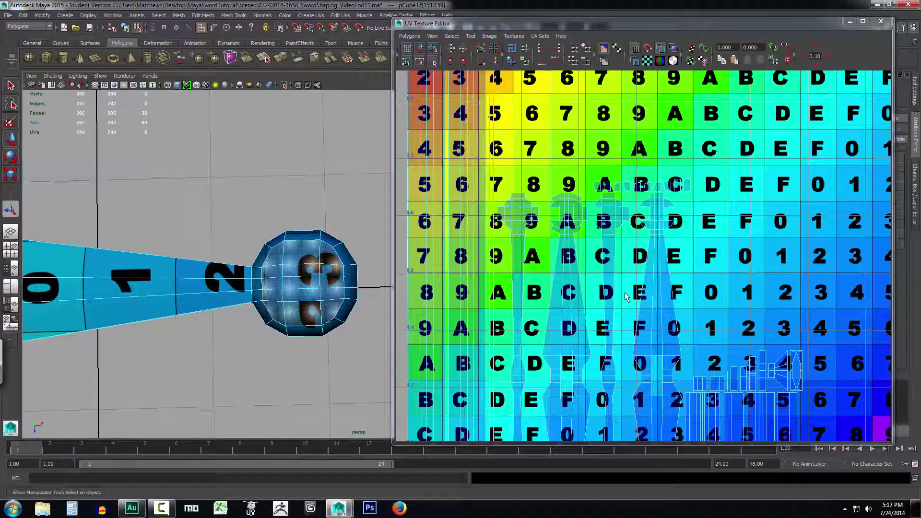
Apply planar mapping to the selected cap faces, fitted to the bounding box and projected from the Y axis.
{"action": "left_click", "coordinate": [311, 16]}
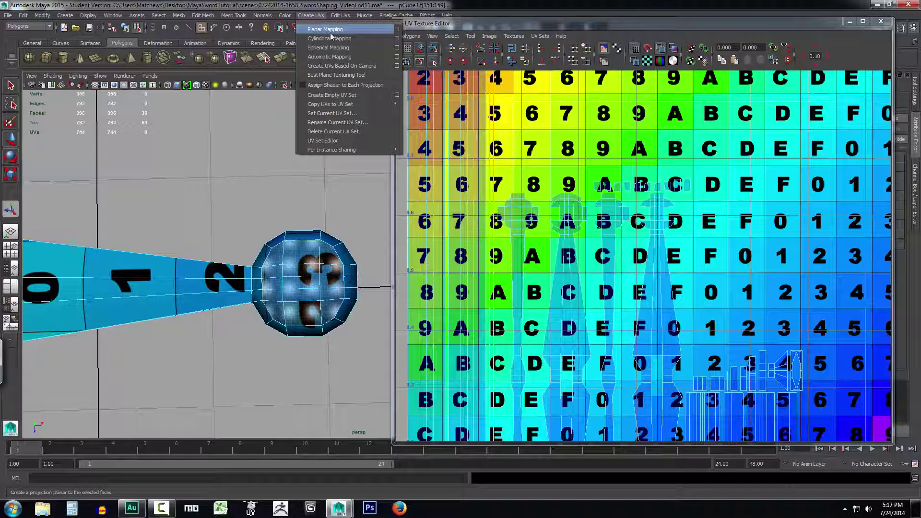
{"action": "left_click", "coordinate": [396, 30]}
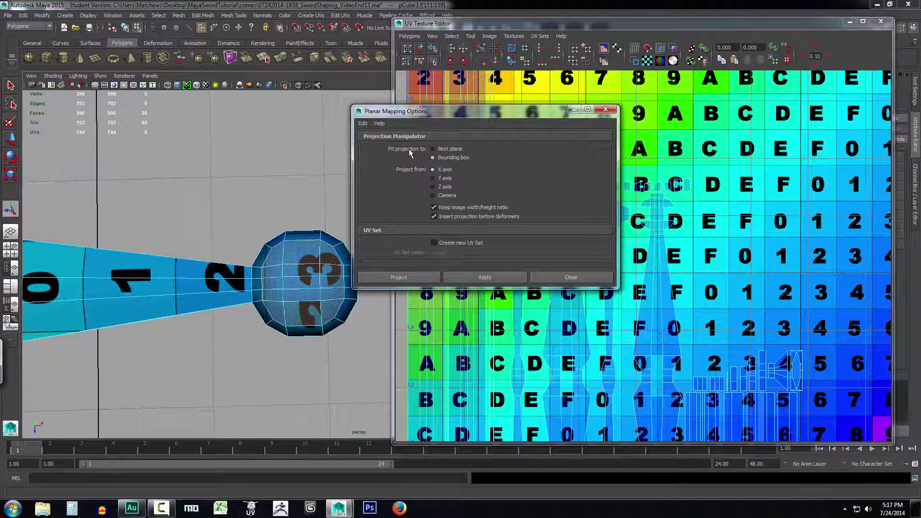
{"action": "left_click", "coordinate": [433, 179]}
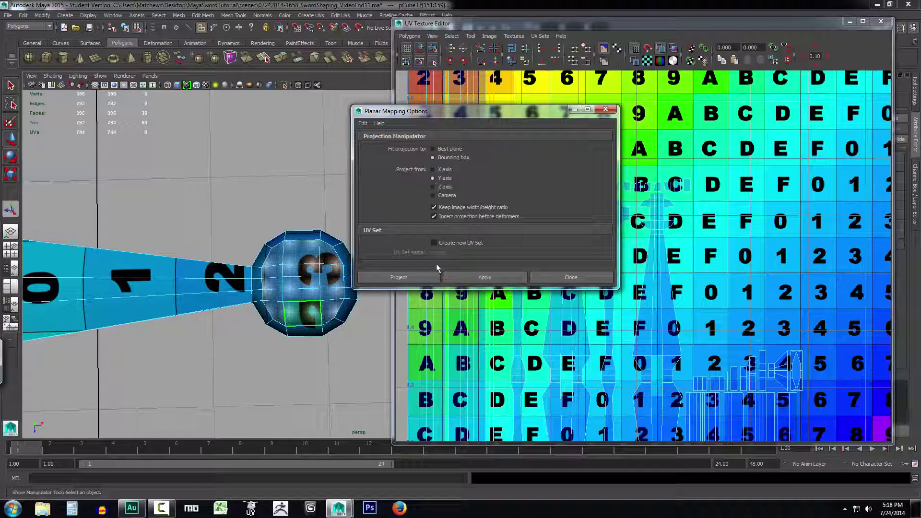
{"action": "left_click", "coordinate": [398, 277]}
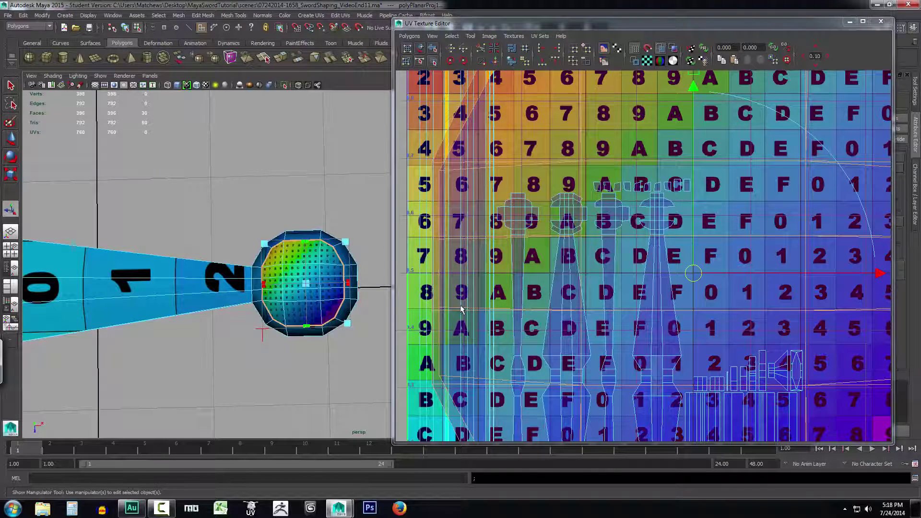
Move the newly projected cap UVs sideways into the empty area beside the texture tile.
{"action": "scroll", "coordinate": [654, 284], "scroll_direction": "down", "scroll_amount": 6}
{"action": "middle_click_drag", "start_coordinate": [718, 304], "coordinate": [622, 320], "text": "alt"}
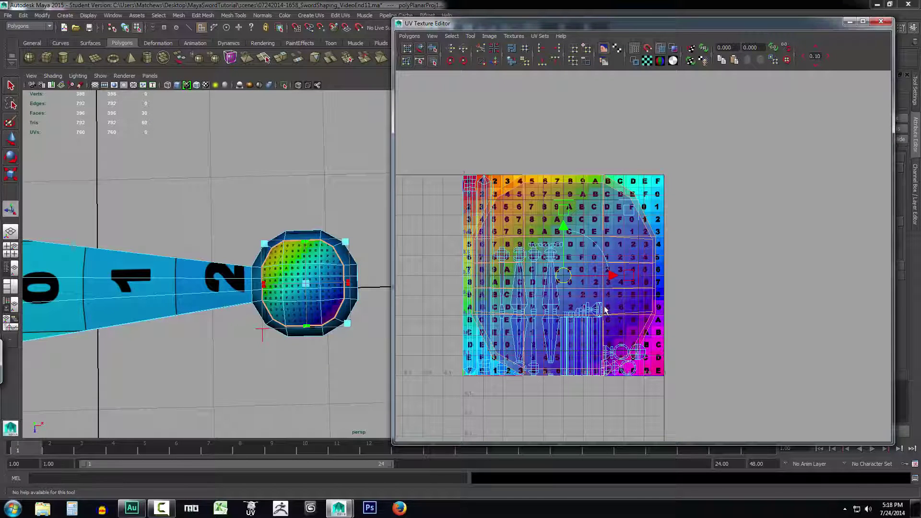
{"action": "left_click_drag", "start_coordinate": [613, 280], "coordinate": [834, 284]}
{"action": "middle_click_drag", "start_coordinate": [809, 316], "coordinate": [698, 353], "text": "alt"}
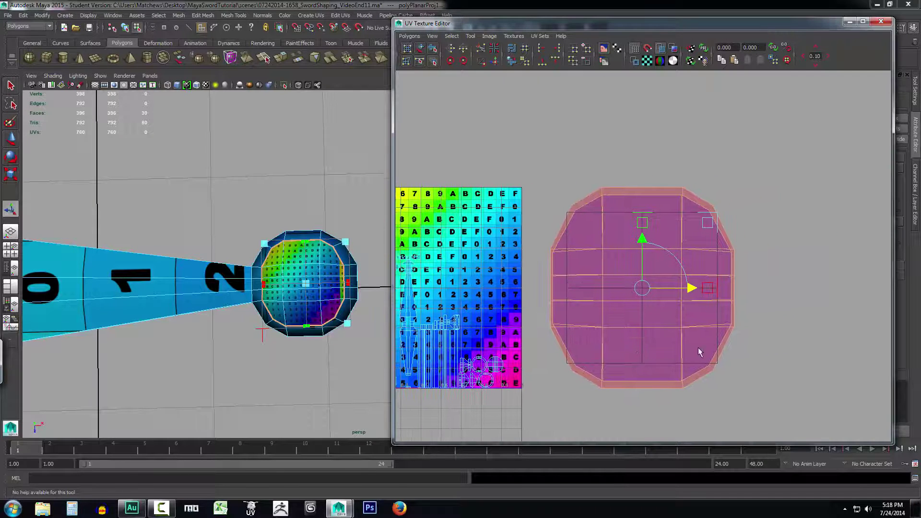
Select the top cap's UV shell and move it up until it clears the bottom cap's shell.
{"action": "right_click_drag", "start_coordinate": [643, 315], "coordinate": [616, 300]}
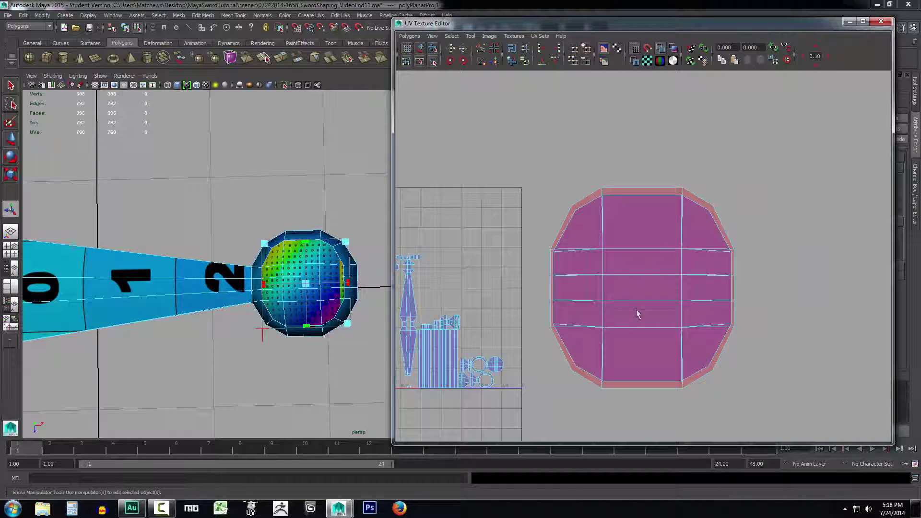
{"action": "double_click", "coordinate": [628, 284]}
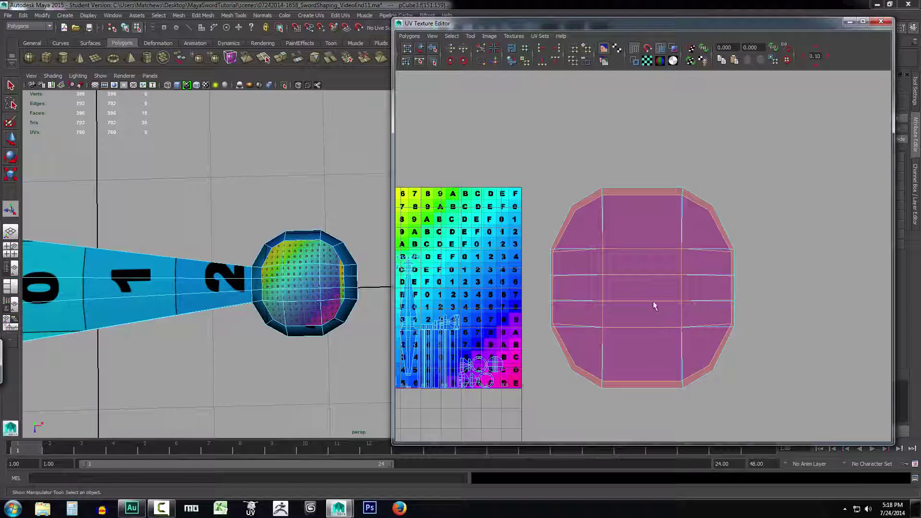
{"action": "key", "text": "w"}
{"action": "left_click_drag", "start_coordinate": [642, 247], "coordinate": [646, 44]}
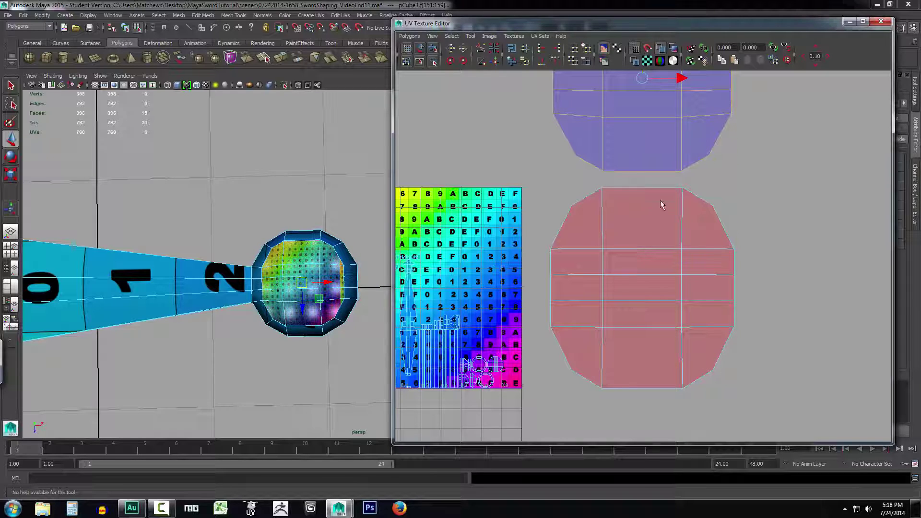
Select the bottom cap's UV shell and flip its UVs so that it faces the same way as the top cap's shell.
{"action": "left_click_drag", "start_coordinate": [328, 378], "coordinate": [323, 416], "text": "alt"}
{"action": "scroll", "coordinate": [627, 290], "scroll_direction": "down", "scroll_amount": 3}
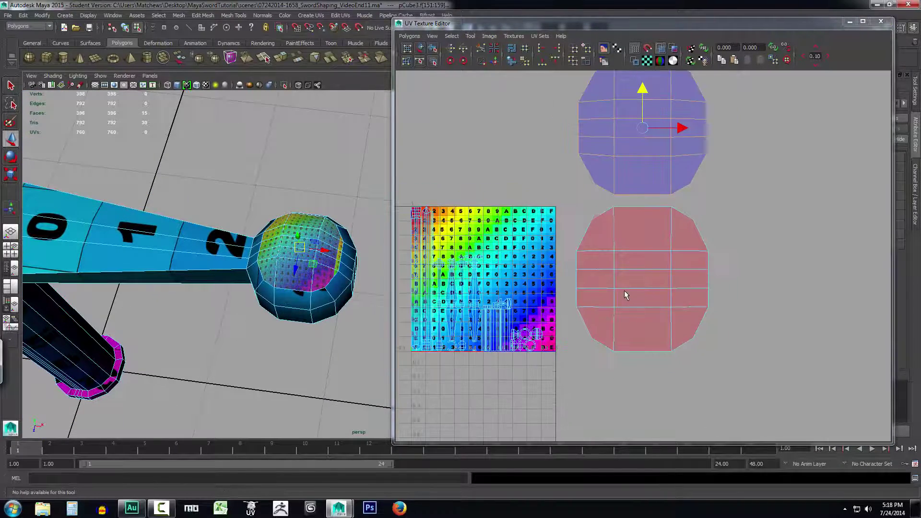
{"action": "scroll", "coordinate": [624, 289], "scroll_direction": "down", "scroll_amount": 1}
{"action": "middle_click_drag", "start_coordinate": [623, 290], "coordinate": [608, 330], "text": "alt"}
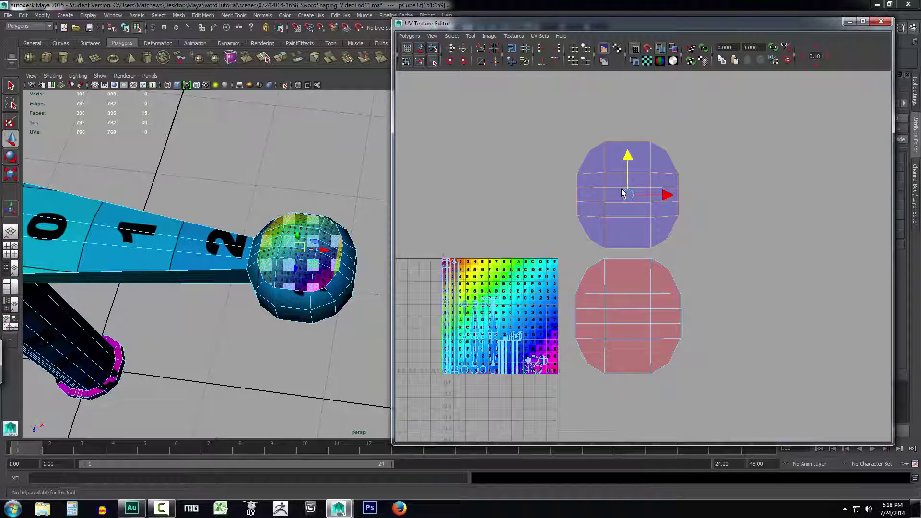
{"action": "left_click", "coordinate": [616, 305]}
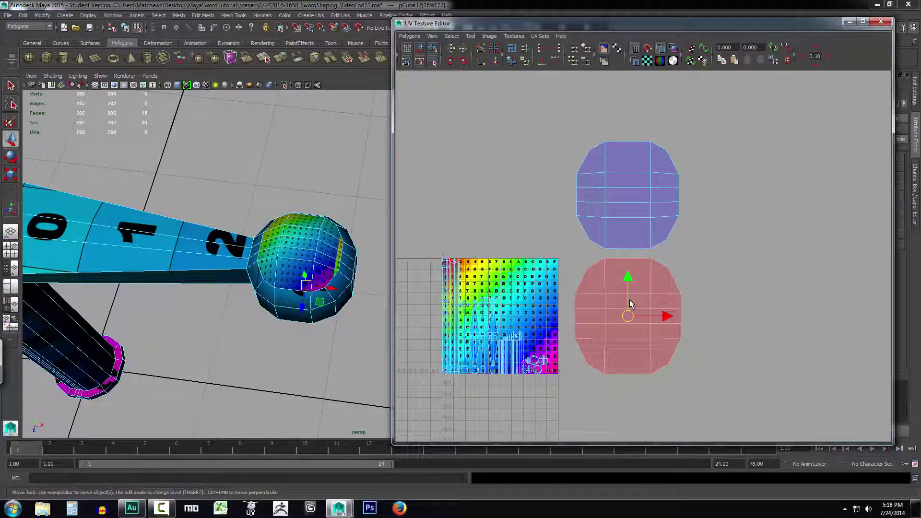
{"action": "left_click_drag", "start_coordinate": [327, 334], "coordinate": [294, 256], "text": "alt"}
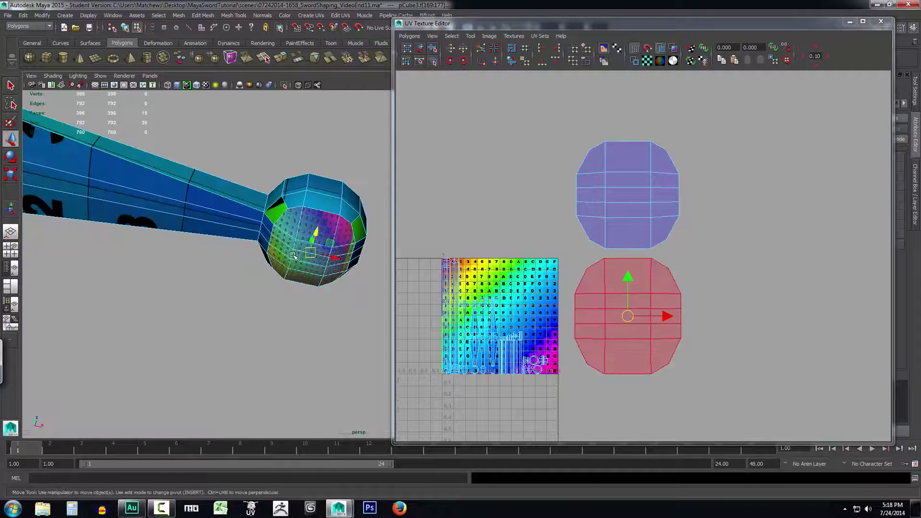
{"action": "left_click_drag", "start_coordinate": [341, 323], "coordinate": [313, 111], "text": "alt"}
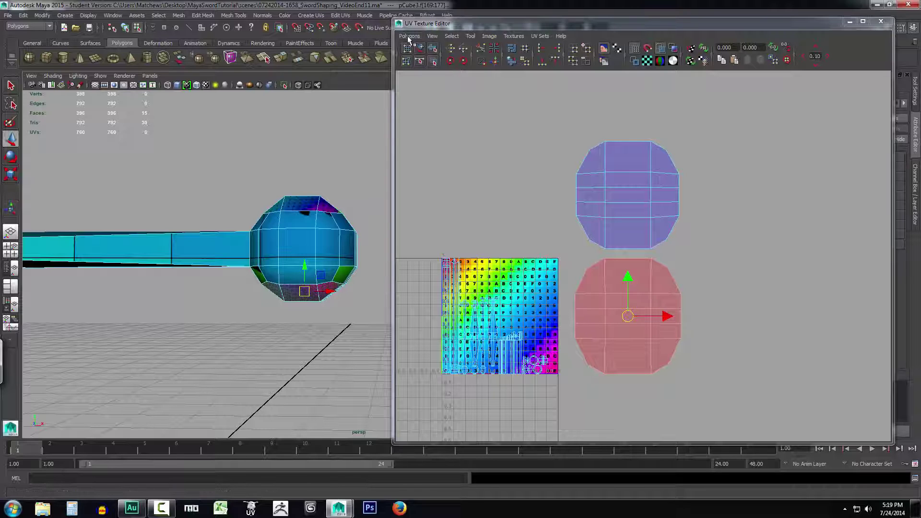
{"action": "right_click_drag", "start_coordinate": [612, 316], "coordinate": [591, 304]}
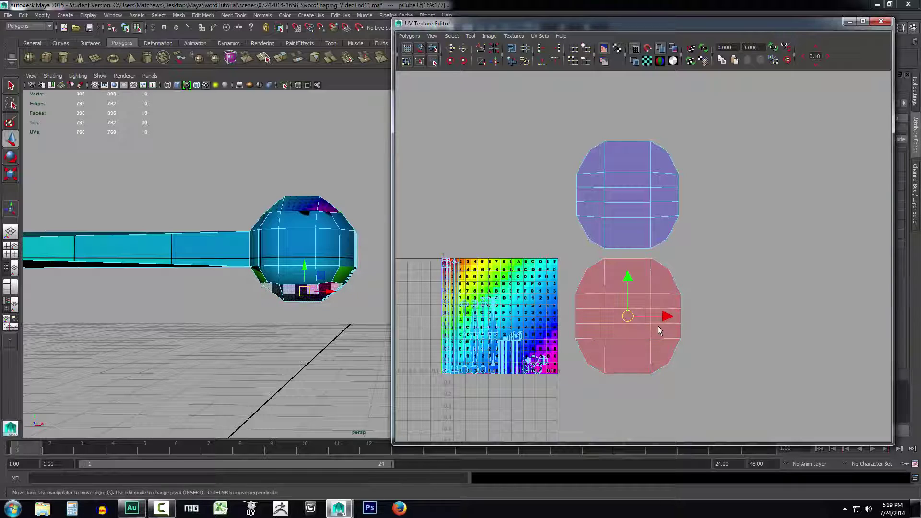
{"action": "left_click", "coordinate": [409, 36]}
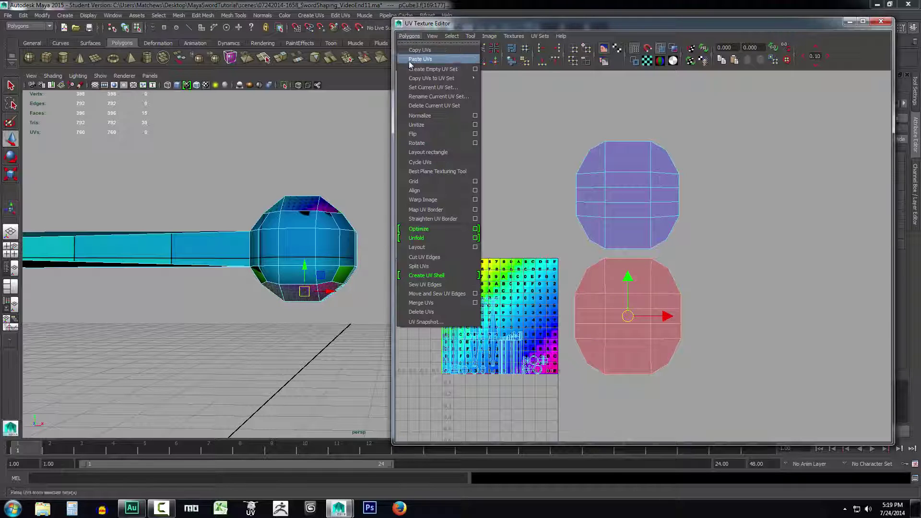
{"action": "left_click", "coordinate": [413, 135]}
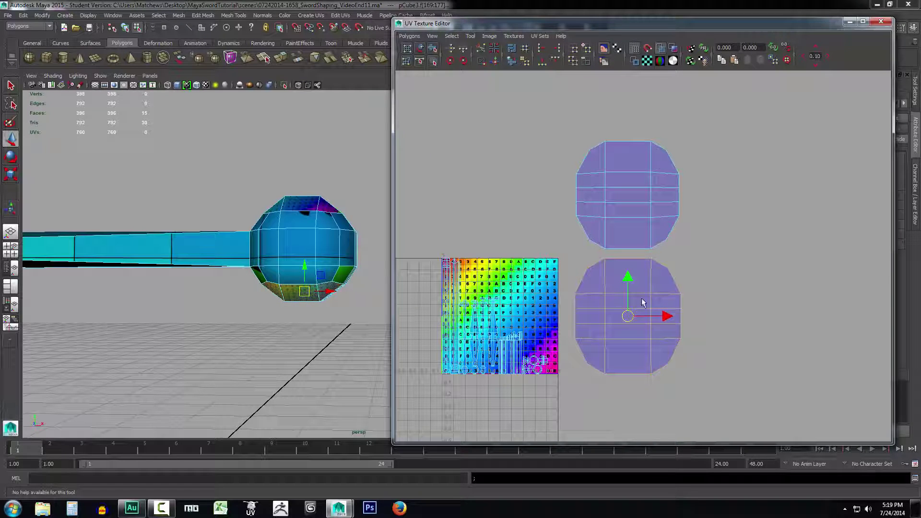
Move the flipped bottom cap shell next to the top cap's shell, level with it and slightly apart.
{"action": "mouse_move", "coordinate": [376, 346]}
{"action": "left_mouse_down", "text": "alt"}
{"action": "mouse_move", "coordinate": [381, 288]}
{"action": "mouse_move", "coordinate": [370, 364]}
{"action": "mouse_move", "coordinate": [365, 345]}
{"action": "left_mouse_up", "text": "alt"}
{"action": "left_click_drag", "start_coordinate": [630, 321], "coordinate": [728, 250]}
{"action": "left_click_drag", "start_coordinate": [742, 205], "coordinate": [743, 197]}
{"action": "left_click_drag", "start_coordinate": [312, 346], "coordinate": [319, 329], "text": "alt"}
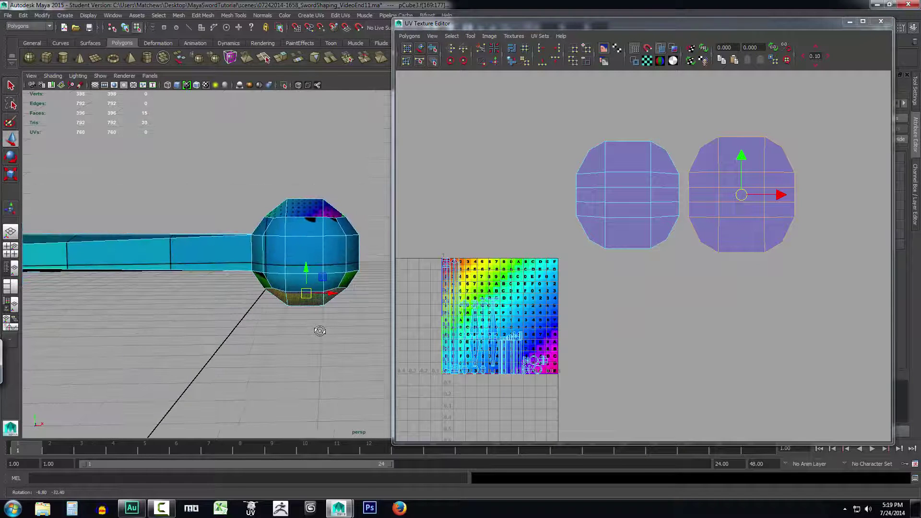
Switch the model to face selection and select the band of faces around the middle of the ball end.
{"action": "right_click", "coordinate": [315, 243]}
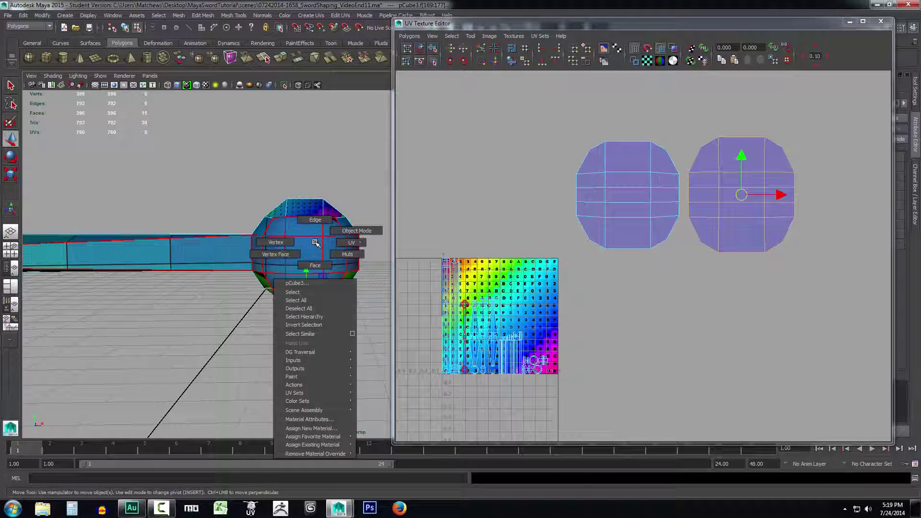
{"action": "left_click", "coordinate": [315, 266]}
{"action": "left_click", "coordinate": [357, 339]}
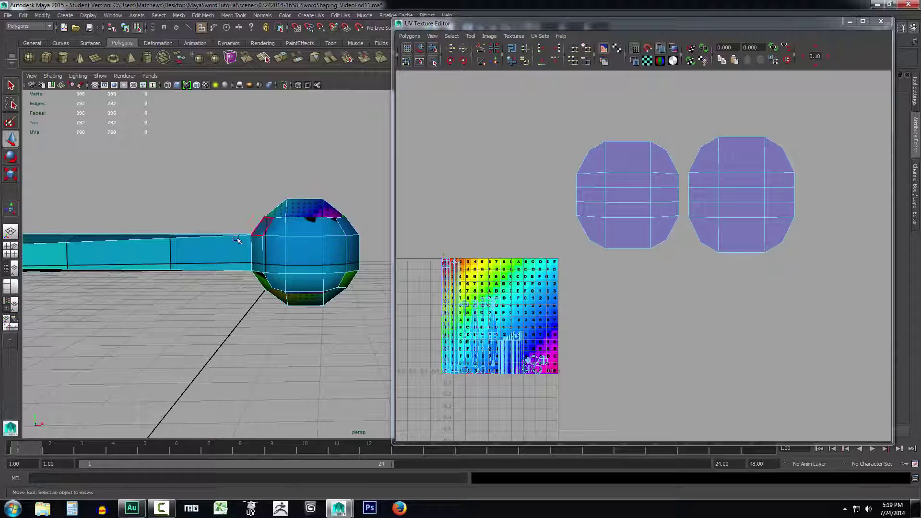
{"action": "left_click_drag", "start_coordinate": [369, 255], "coordinate": [372, 255], "text": "alt"}
{"action": "left_click_drag", "start_coordinate": [378, 225], "coordinate": [260, 279]}
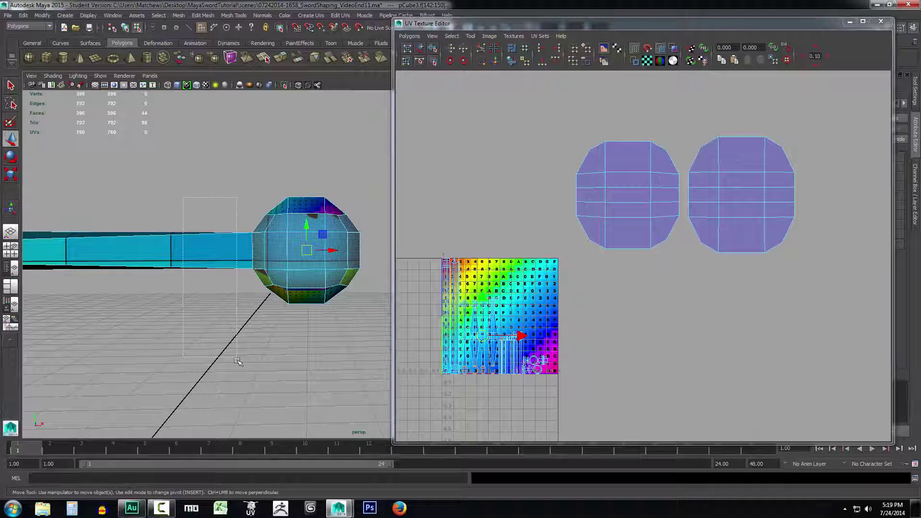
Complete the face selection around the middle band of the ball end and switch the model to untextured shaded display.
{"action": "left_click_drag", "start_coordinate": [327, 381], "coordinate": [314, 362], "text": "alt"}
{"action": "middle_click_drag", "start_coordinate": [314, 363], "coordinate": [166, 372], "text": "alt"}
{"action": "left_click_drag", "start_coordinate": [268, 356], "coordinate": [318, 357], "text": "alt"}
{"action": "middle_click_drag", "start_coordinate": [318, 357], "coordinate": [198, 356], "text": "alt"}
{"action": "left_click_drag", "start_coordinate": [197, 356], "coordinate": [301, 355], "text": "alt"}
{"action": "left_click_drag", "start_coordinate": [312, 273], "coordinate": [338, 366], "text": "alt"}
{"action": "middle_click_drag", "start_coordinate": [334, 362], "coordinate": [333, 358], "text": "alt"}
{"action": "left_click_drag", "start_coordinate": [332, 358], "coordinate": [315, 316], "text": "alt"}
{"action": "key", "text": "5"}
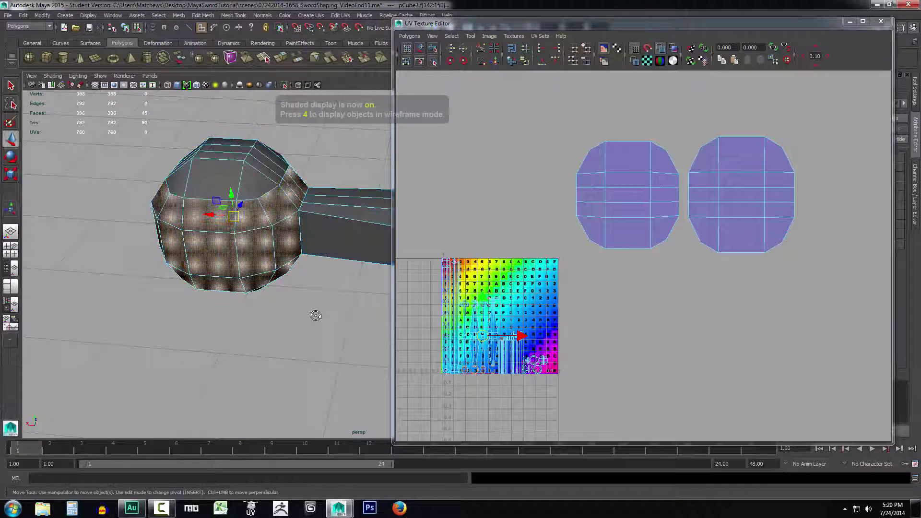
Examine the selected band from the front, the end and the cap side for missed or extra faces.
{"action": "mouse_move", "coordinate": [325, 373]}
{"action": "left_mouse_down", "text": "alt"}
{"action": "mouse_move", "coordinate": [278, 297]}
{"action": "mouse_move", "coordinate": [314, 328]}
{"action": "left_mouse_up", "text": "alt"}
{"action": "key", "text": "f"}
{"action": "scroll", "coordinate": [315, 329], "scroll_direction": "down", "scroll_amount": 7}
{"action": "middle_click_drag", "start_coordinate": [344, 344], "coordinate": [144, 355], "text": "alt"}
{"action": "left_click_drag", "start_coordinate": [286, 356], "coordinate": [390, 358], "text": "alt"}
{"action": "middle_click_drag", "start_coordinate": [239, 346], "coordinate": [99, 346], "text": "alt"}
{"action": "left_click_drag", "start_coordinate": [269, 357], "coordinate": [355, 330], "text": "alt"}
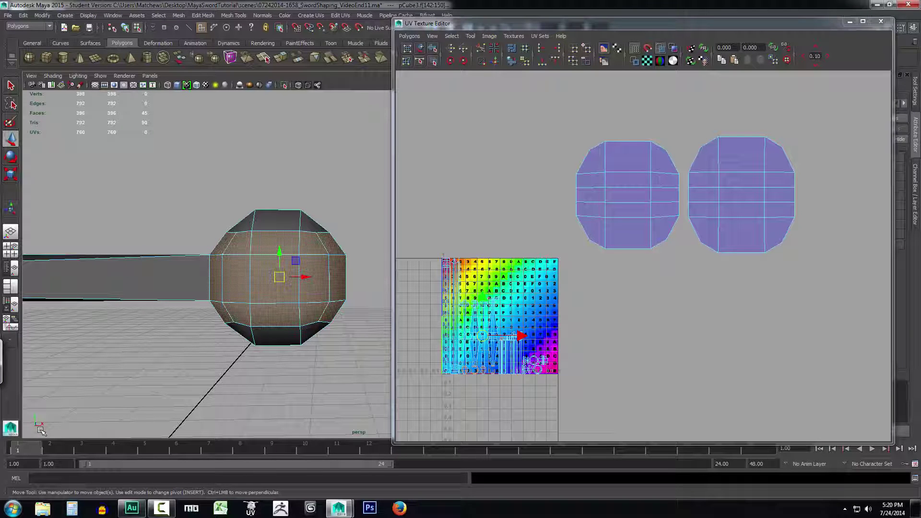
{"action": "left_click_drag", "start_coordinate": [321, 370], "coordinate": [182, 386], "text": "alt"}
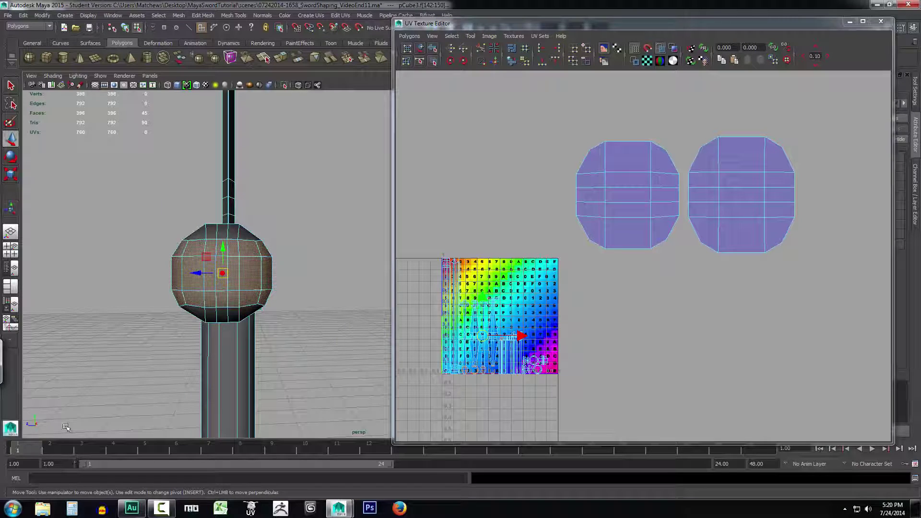
{"action": "left_click_drag", "start_coordinate": [324, 357], "coordinate": [285, 310], "text": "alt"}
{"action": "middle_click_drag", "start_coordinate": [285, 311], "coordinate": [342, 356], "text": "alt"}
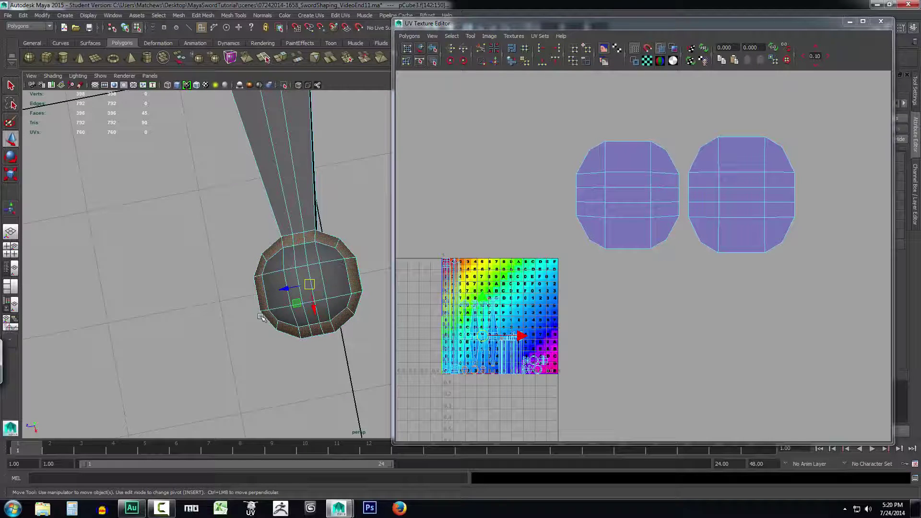
{"action": "left_click_drag", "start_coordinate": [338, 308], "coordinate": [407, 325], "text": "alt"}
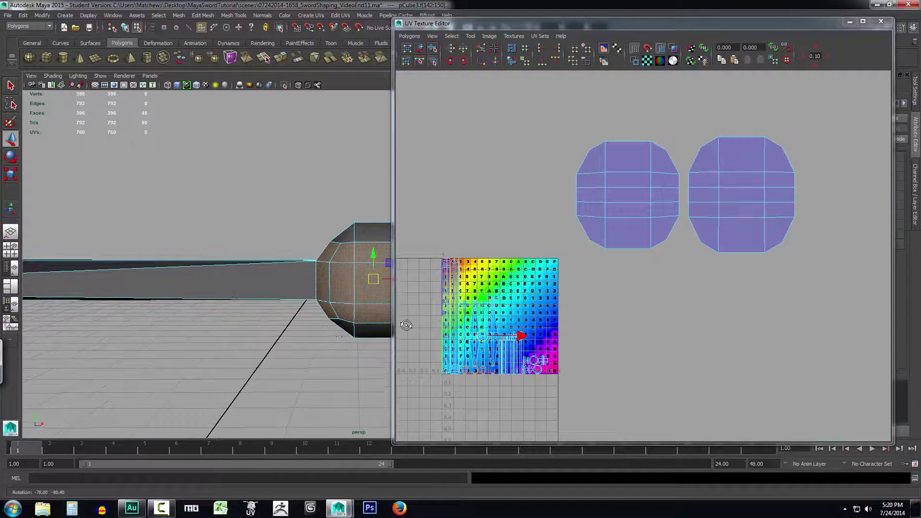
{"action": "middle_click_drag", "start_coordinate": [338, 340], "coordinate": [244, 329], "text": "alt"}
{"action": "left_click_drag", "start_coordinate": [315, 357], "coordinate": [334, 357], "text": "alt"}
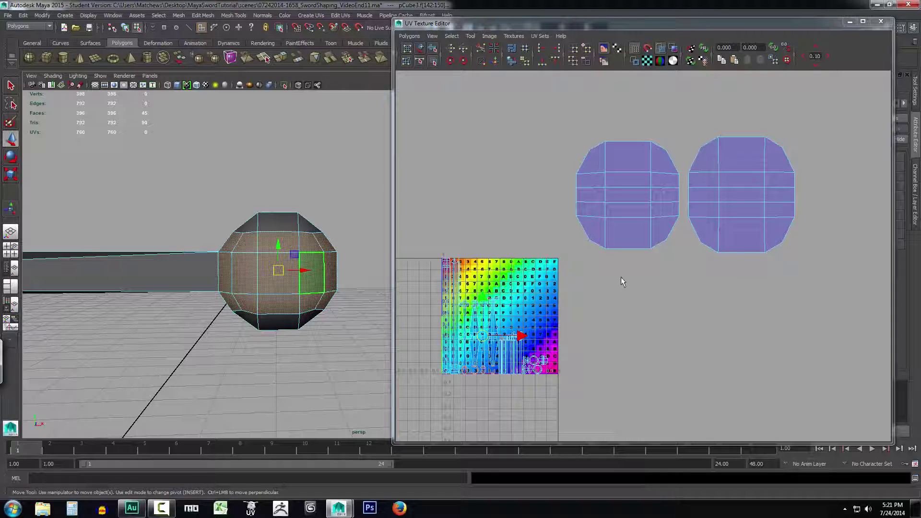
Planar-map the selected middle band from the X axis, fitting the projection to the bounding box.
{"action": "left_click_drag", "start_coordinate": [307, 382], "coordinate": [197, 387], "text": "alt"}
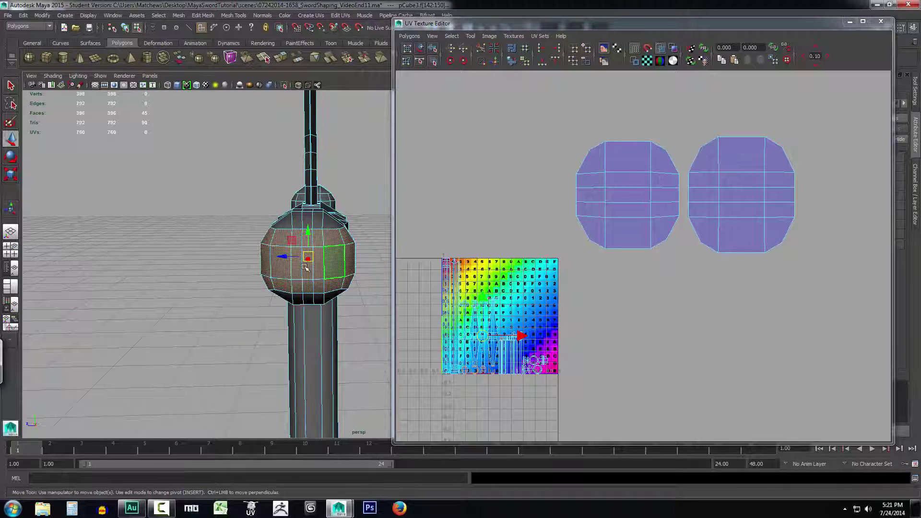
{"action": "left_click", "coordinate": [310, 15]}
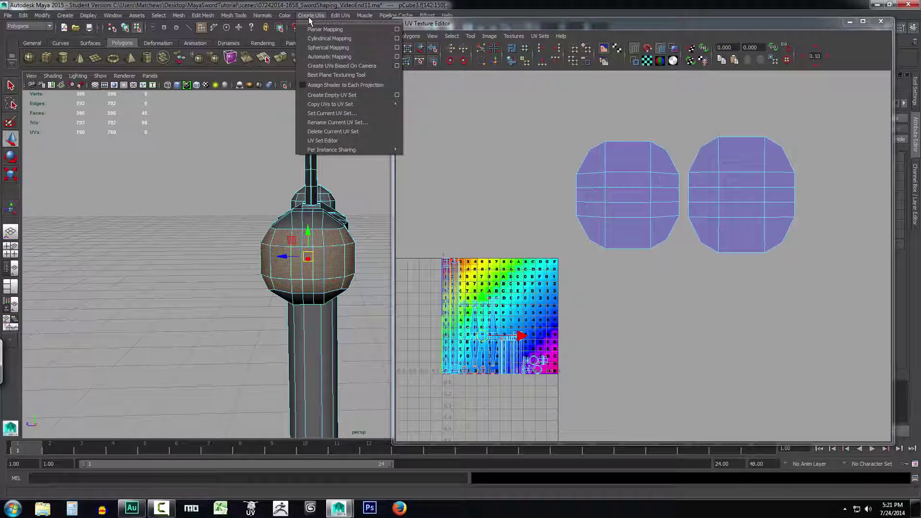
{"action": "left_click", "coordinate": [398, 29]}
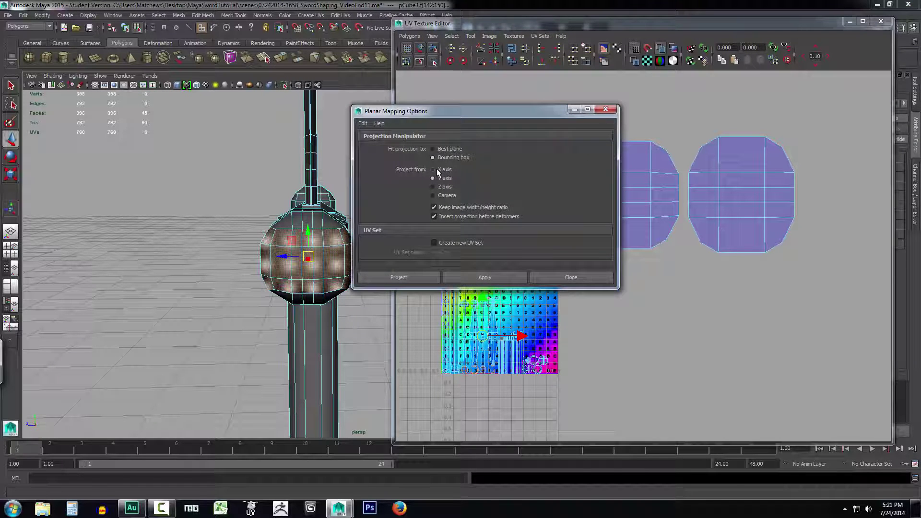
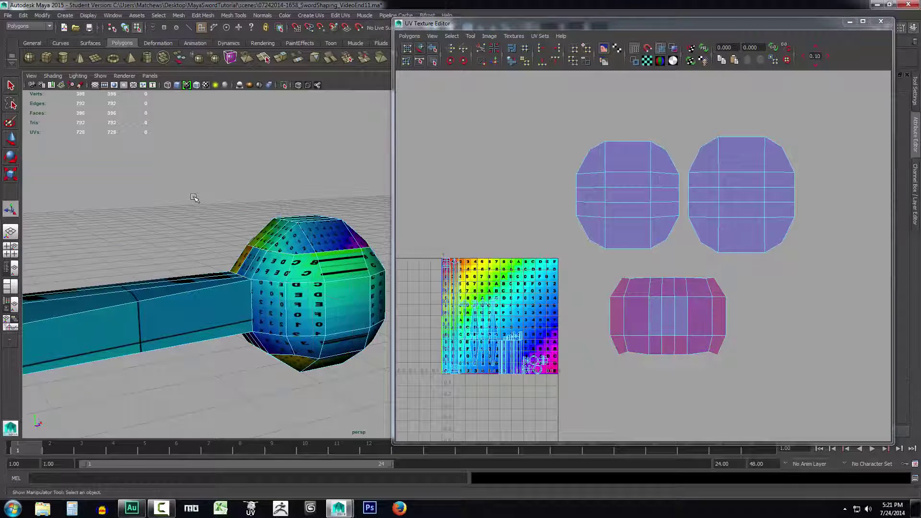
Switch to edge selection, select the three connected vertical edges down the middle band and cut the UVs along them.
{"action": "right_click", "coordinate": [306, 284]}
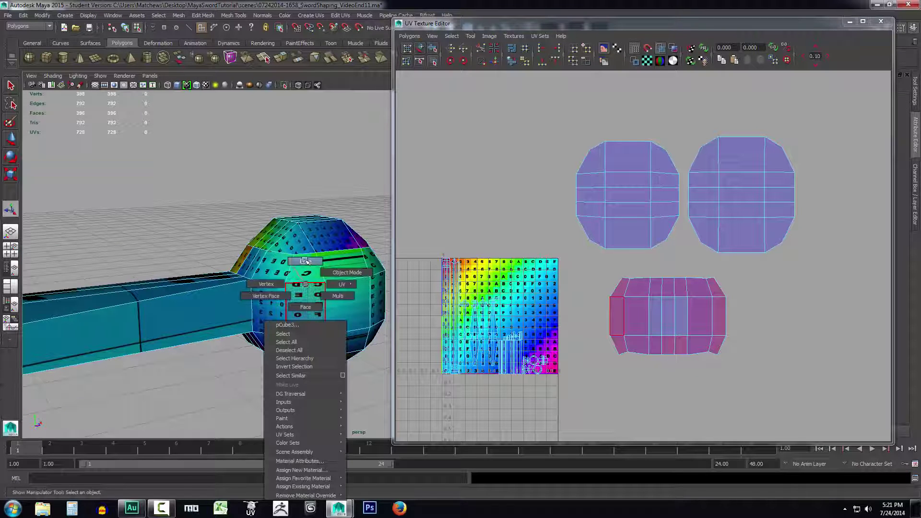
{"action": "left_click", "coordinate": [305, 262]}
{"action": "left_click", "coordinate": [290, 312]}
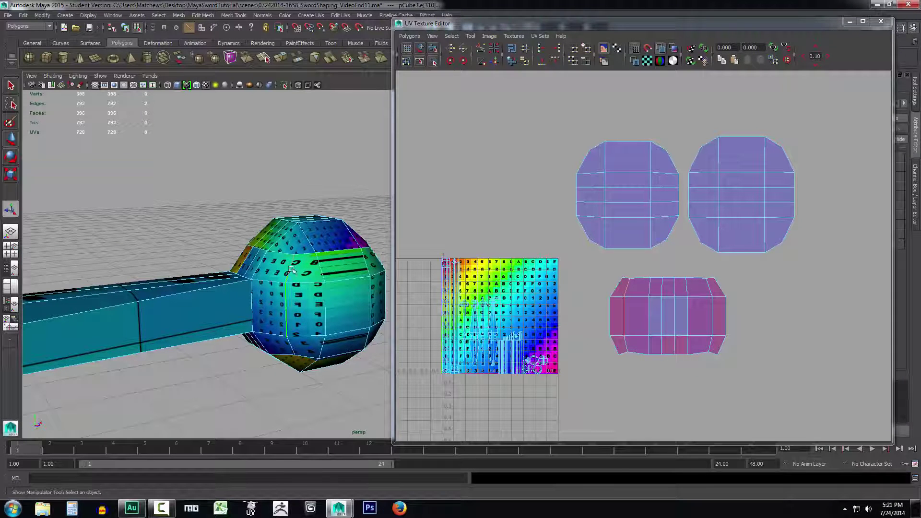
{"action": "left_click", "coordinate": [292, 344]}
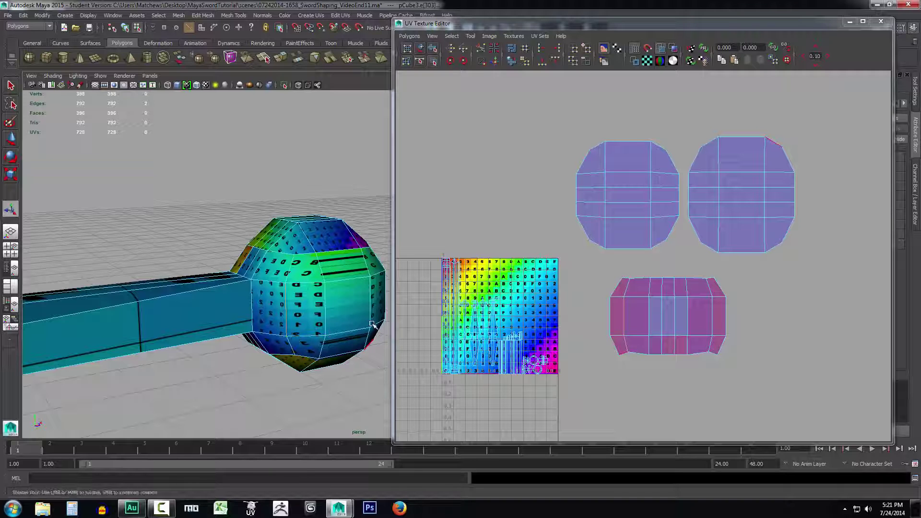
{"action": "left_click_drag", "start_coordinate": [292, 344], "coordinate": [283, 293], "text": "alt"}
{"action": "left_click", "coordinate": [282, 290], "text": "shift"}
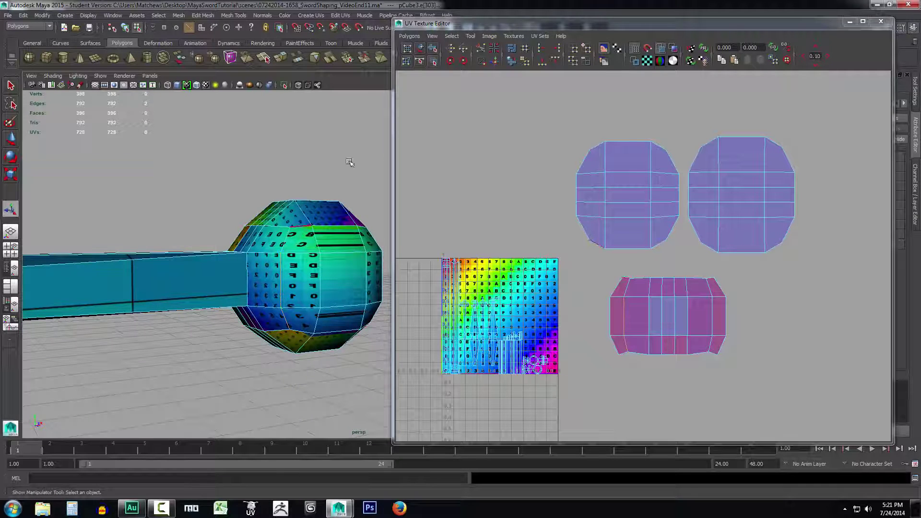
{"action": "left_click", "coordinate": [291, 269]}
{"action": "left_click", "coordinate": [291, 273], "text": "shift"}
{"action": "left_click", "coordinate": [290, 321], "text": "shift"}
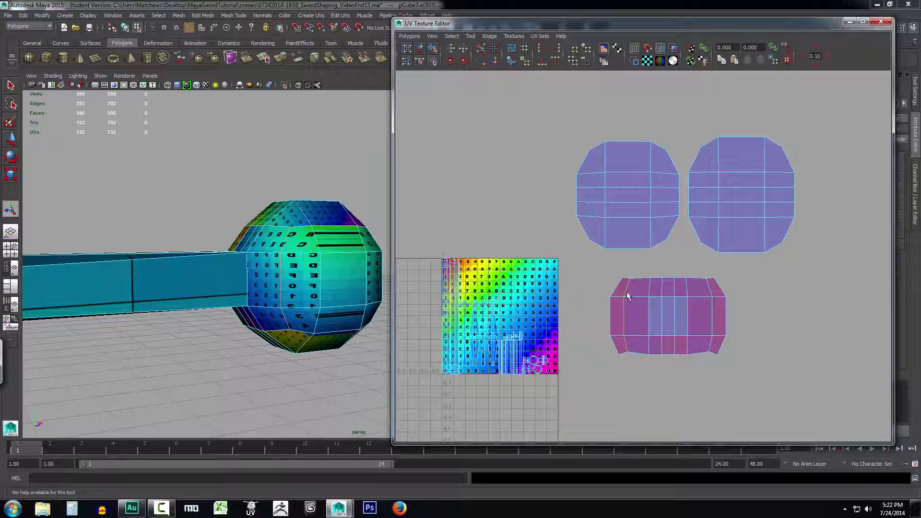
Select all UVs of the middle band's shell and unfold them with the Legacy method.
{"action": "right_click_drag", "start_coordinate": [655, 305], "coordinate": [688, 304]}
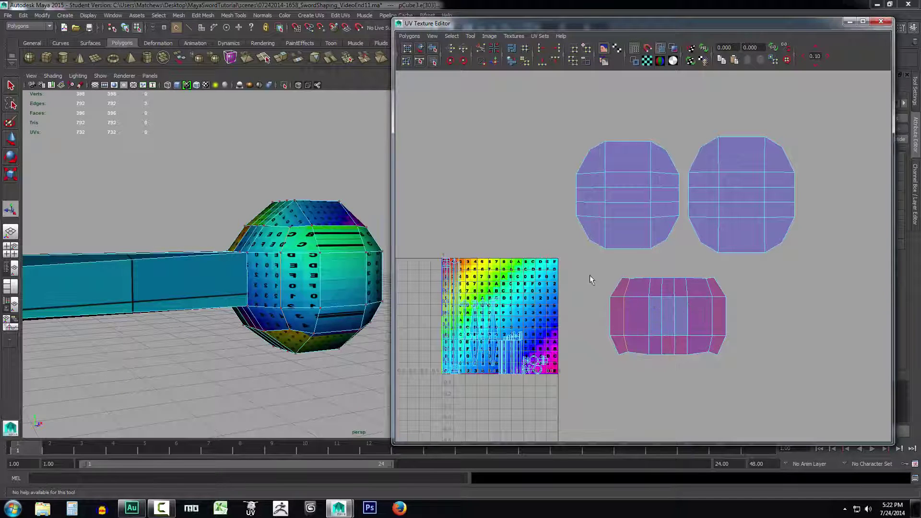
{"action": "left_click_drag", "start_coordinate": [758, 377], "coordinate": [758, 377]}
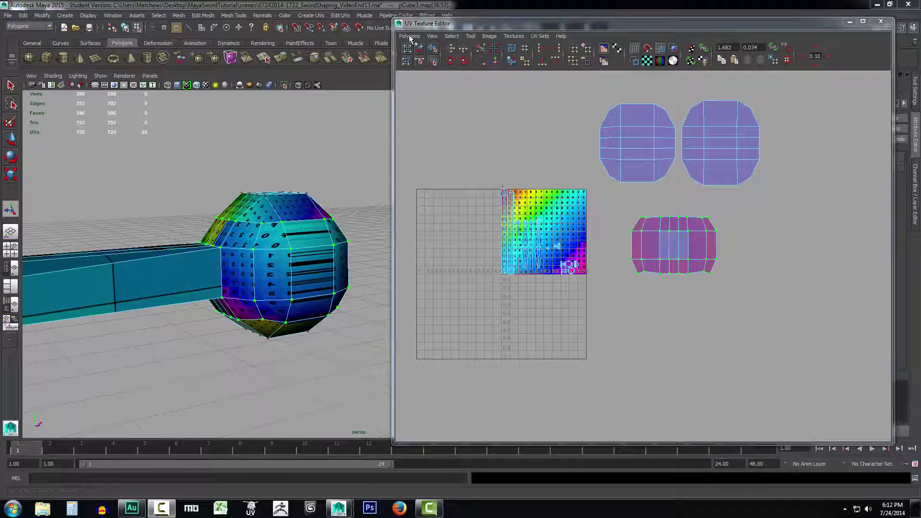
{"action": "left_click", "coordinate": [409, 38]}
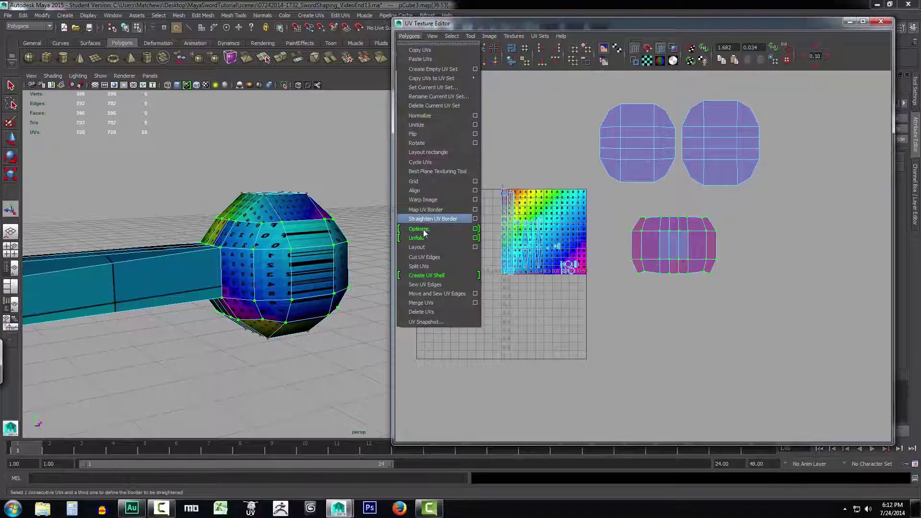
{"action": "left_click", "coordinate": [475, 238]}
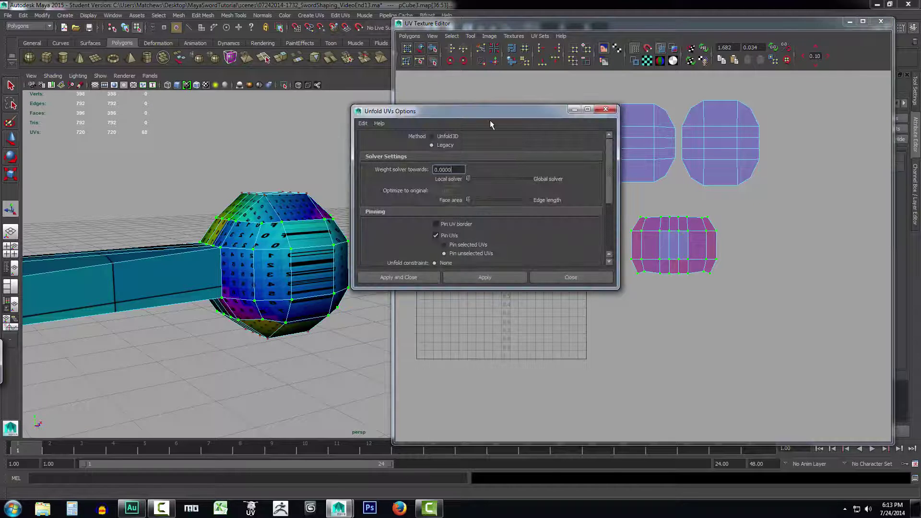
{"action": "left_click_drag", "start_coordinate": [483, 115], "coordinate": [516, 134]}
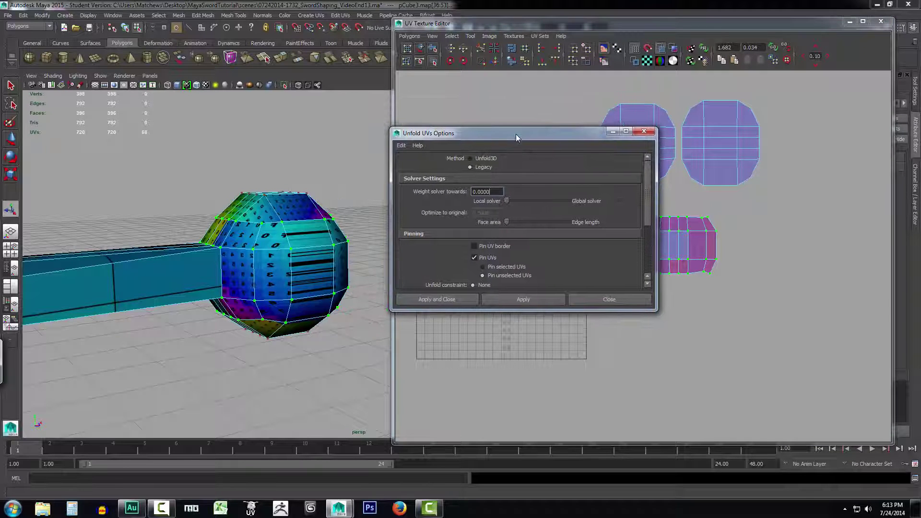
{"action": "left_click", "coordinate": [481, 158]}
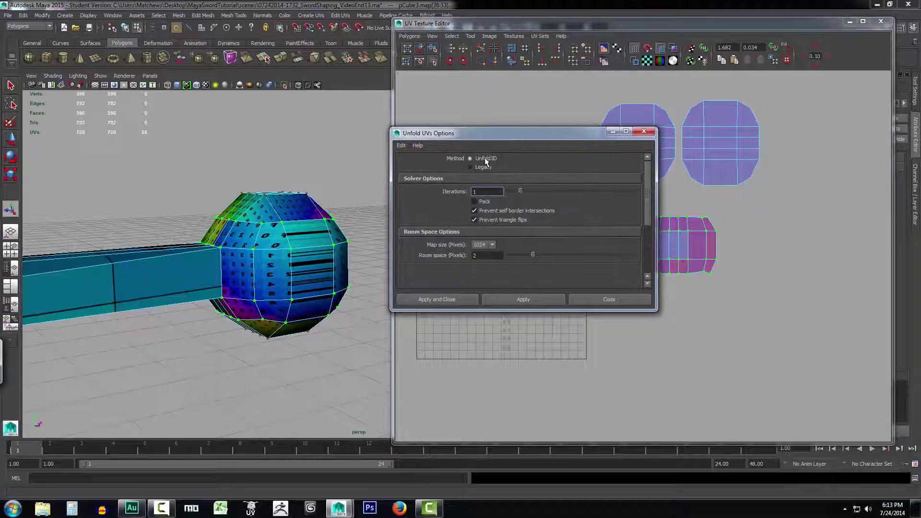
{"action": "left_click", "coordinate": [471, 166]}
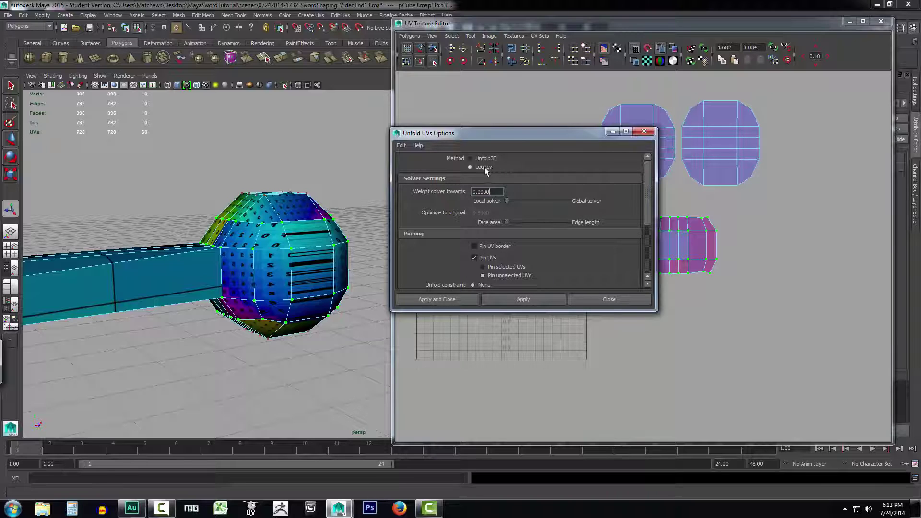
{"action": "left_click", "coordinate": [509, 300]}
{"action": "left_click", "coordinate": [608, 300]}
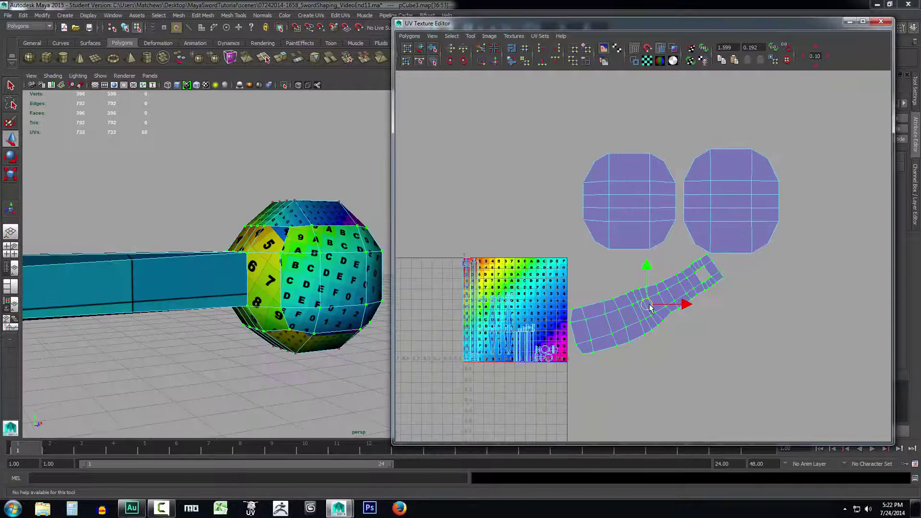
Move the unfolded band shell beside the two cap shells and scale it up to more than twice its size.
{"action": "left_click_drag", "start_coordinate": [652, 312], "coordinate": [866, 186]}
{"action": "scroll", "coordinate": [791, 305], "scroll_direction": "down", "scroll_amount": 2}
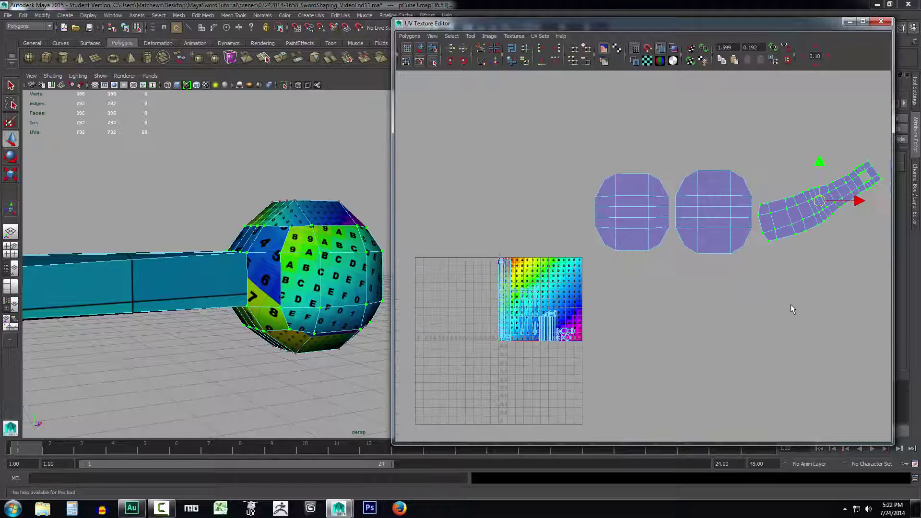
{"action": "middle_click_drag", "start_coordinate": [783, 307], "coordinate": [695, 335], "text": "alt"}
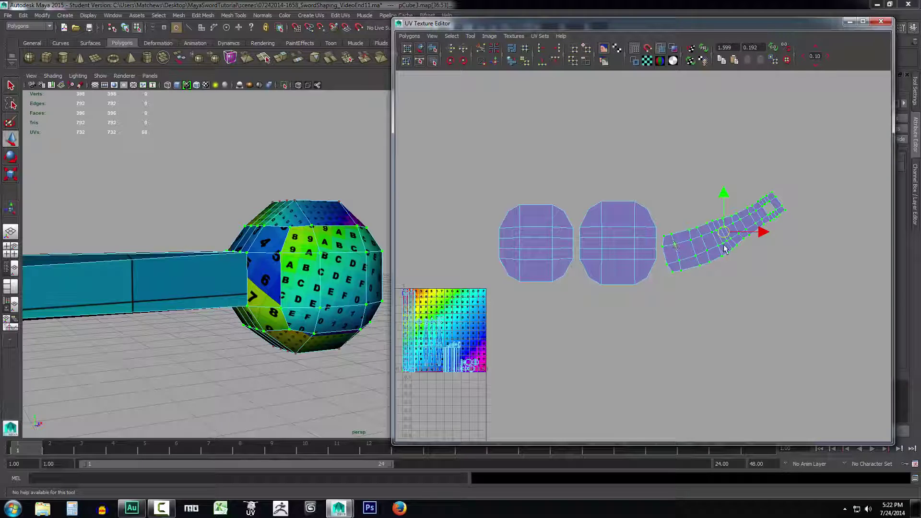
{"action": "key", "text": "r"}
{"action": "left_click_drag", "start_coordinate": [725, 237], "coordinate": [769, 252]}
{"action": "key", "text": "w"}
{"action": "left_click_drag", "start_coordinate": [770, 219], "coordinate": [845, 181]}
Inspect the checker pattern on the ball end, return to object mode and reselect the sword to show its full UV layout.
{"action": "left_click_drag", "start_coordinate": [314, 320], "coordinate": [339, 303], "text": "alt"}
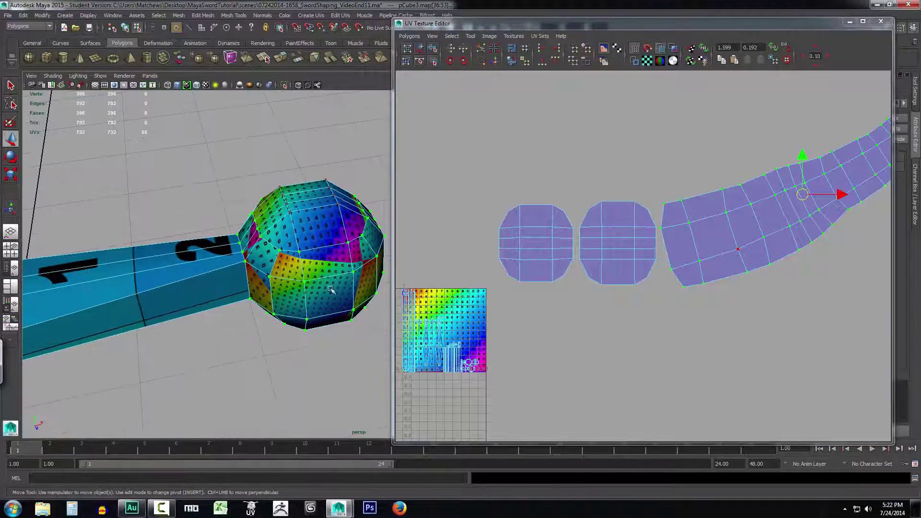
{"action": "right_click", "coordinate": [318, 270]}
{"action": "left_click", "coordinate": [305, 389]}
{"action": "right_click_drag", "start_coordinate": [329, 275], "coordinate": [353, 349]}
{"action": "left_click_drag", "start_coordinate": [354, 350], "coordinate": [495, 324], "text": "alt"}
{"action": "middle_click_drag", "start_coordinate": [257, 300], "coordinate": [165, 341], "text": "alt"}
{"action": "left_click_drag", "start_coordinate": [165, 340], "coordinate": [195, 345], "text": "alt"}
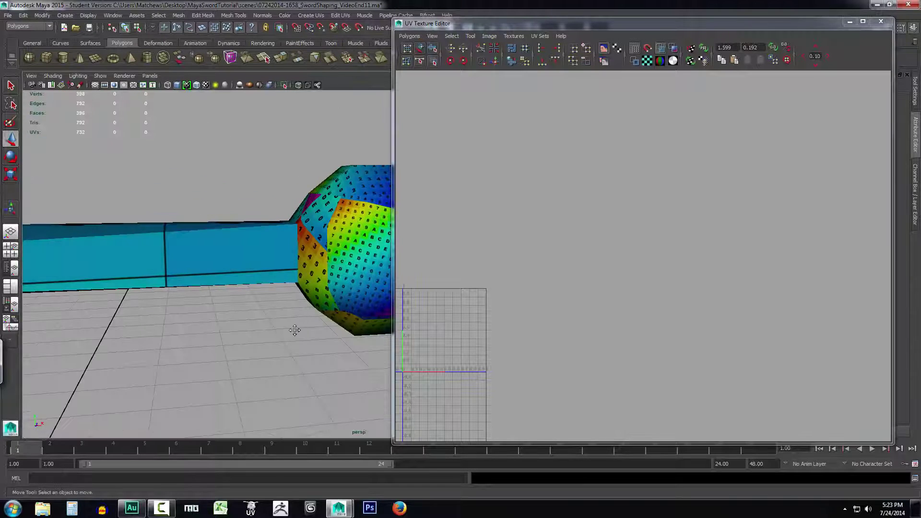
{"action": "middle_click_drag", "start_coordinate": [298, 330], "coordinate": [192, 352], "text": "alt"}
{"action": "left_click", "coordinate": [254, 253]}
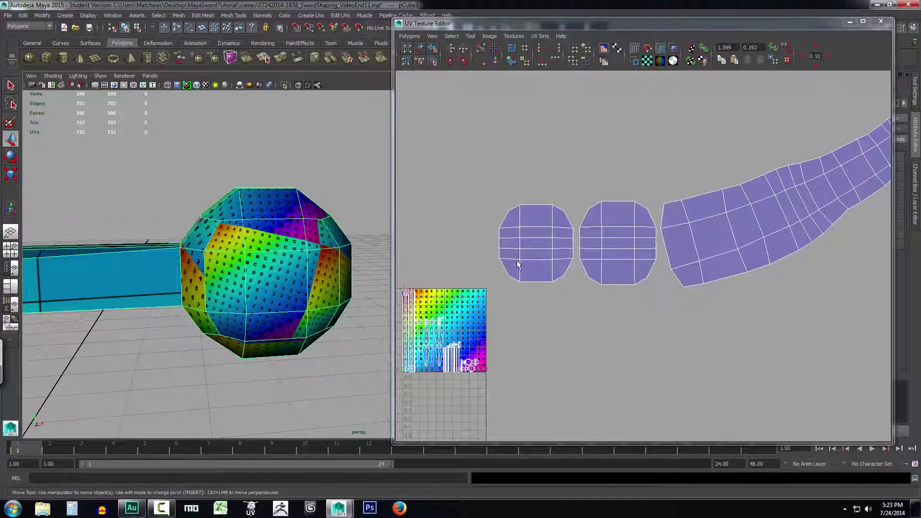
{"action": "scroll", "coordinate": [616, 281], "scroll_direction": "down", "scroll_amount": 3}
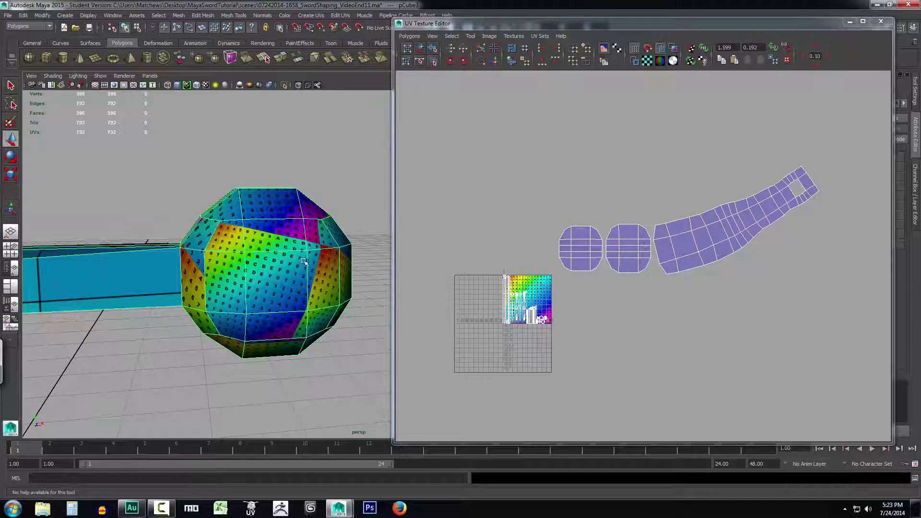
Review the checker pattern across the crossguard, ball ends and handle alongside the sword's UV shells.
{"action": "left_click", "coordinate": [410, 36]}
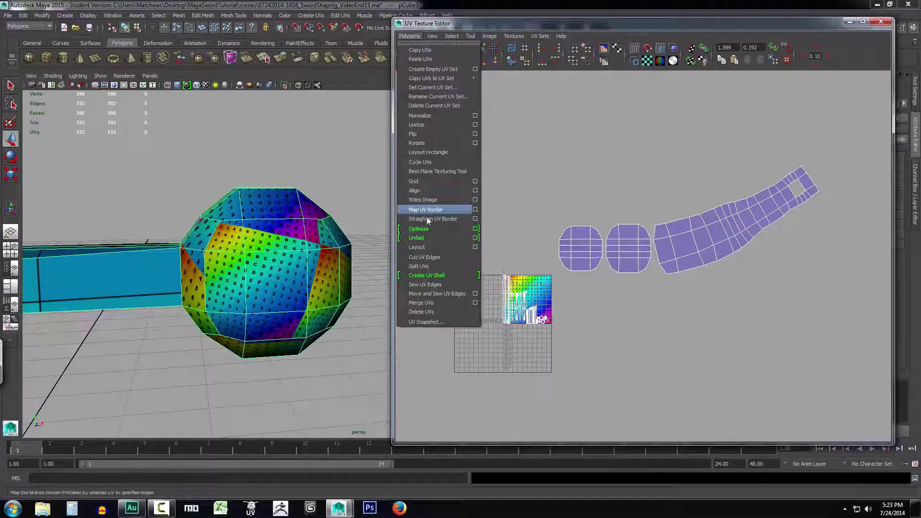
{"action": "left_click", "coordinate": [684, 305]}
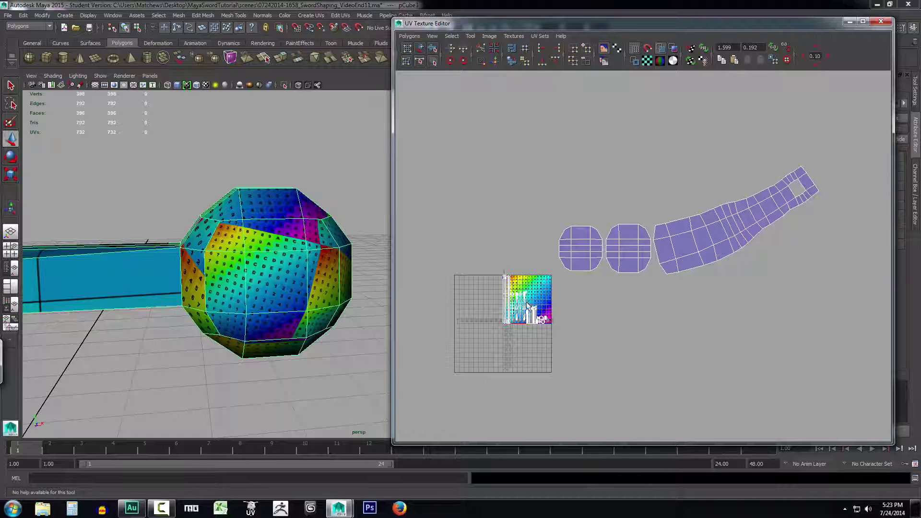
{"action": "scroll", "coordinate": [228, 279], "scroll_direction": "down", "scroll_amount": 10}
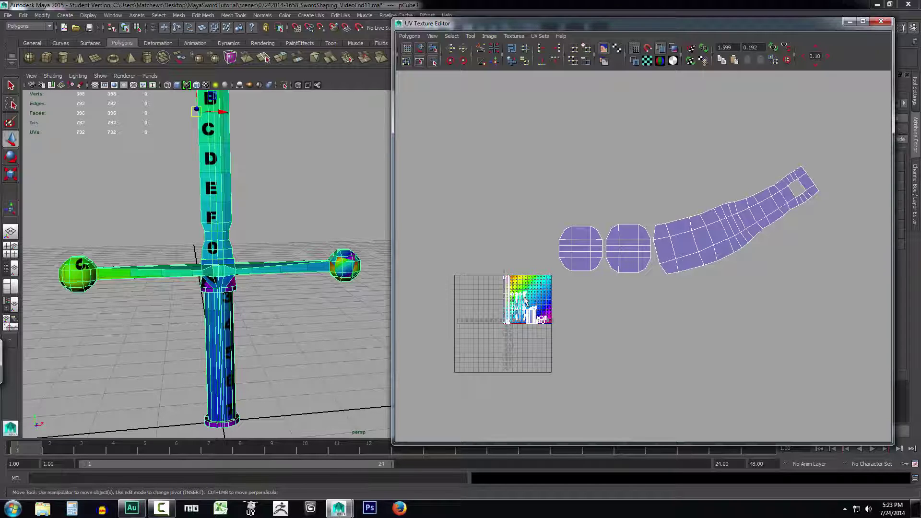
{"action": "scroll", "coordinate": [526, 313], "scroll_direction": "up", "scroll_amount": 6}
{"action": "scroll", "coordinate": [520, 335], "scroll_direction": "down", "scroll_amount": 1}
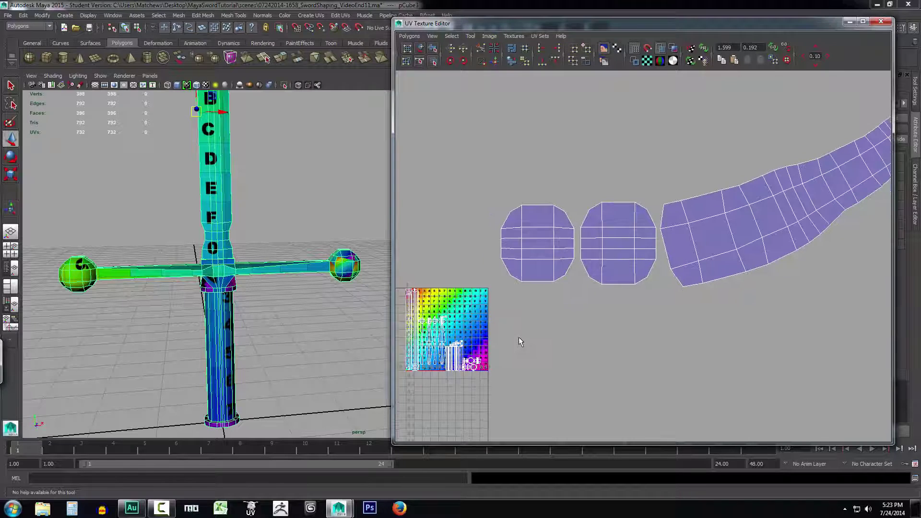
{"action": "middle_click_drag", "start_coordinate": [520, 338], "coordinate": [618, 326], "text": "alt"}
{"action": "scroll", "coordinate": [617, 326], "scroll_direction": "up", "scroll_amount": 2}
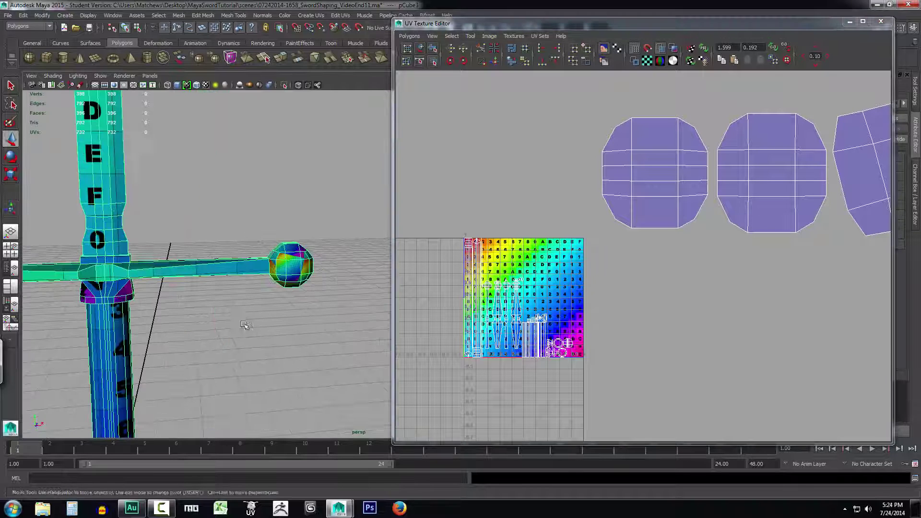
{"action": "middle_click_drag", "start_coordinate": [245, 325], "coordinate": [372, 311], "text": "alt"}
{"action": "left_click_drag", "start_coordinate": [372, 311], "coordinate": [300, 266], "text": "alt"}
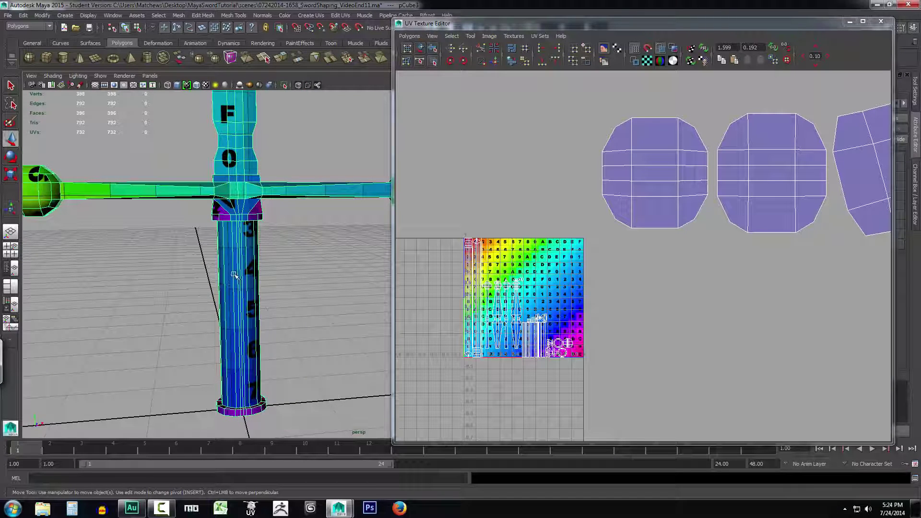
Planar-map the side faces of the sword's handle along the Z axis and move their shell outside the texture square.
{"action": "right_click_drag", "start_coordinate": [240, 267], "coordinate": [241, 290]}
{"action": "left_click", "coordinate": [184, 262]}
{"action": "left_click_drag", "start_coordinate": [170, 262], "coordinate": [311, 309]}
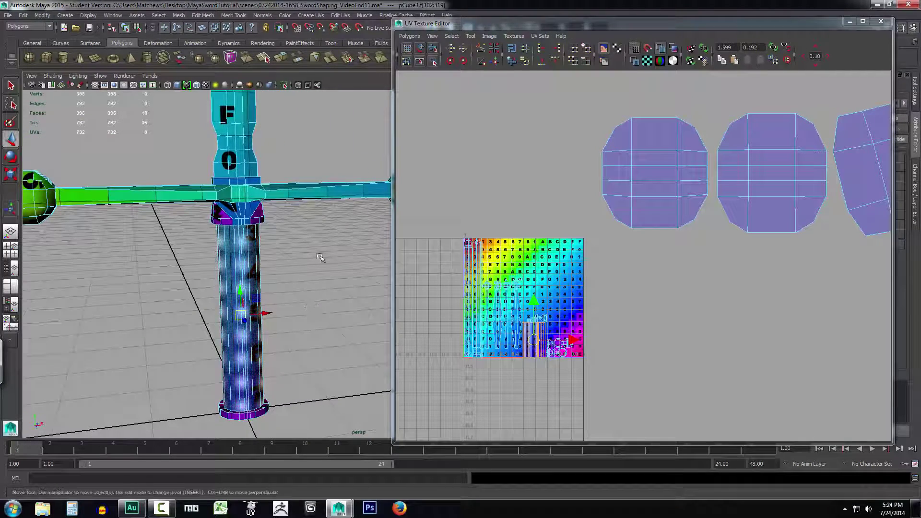
{"action": "left_click", "coordinate": [317, 16]}
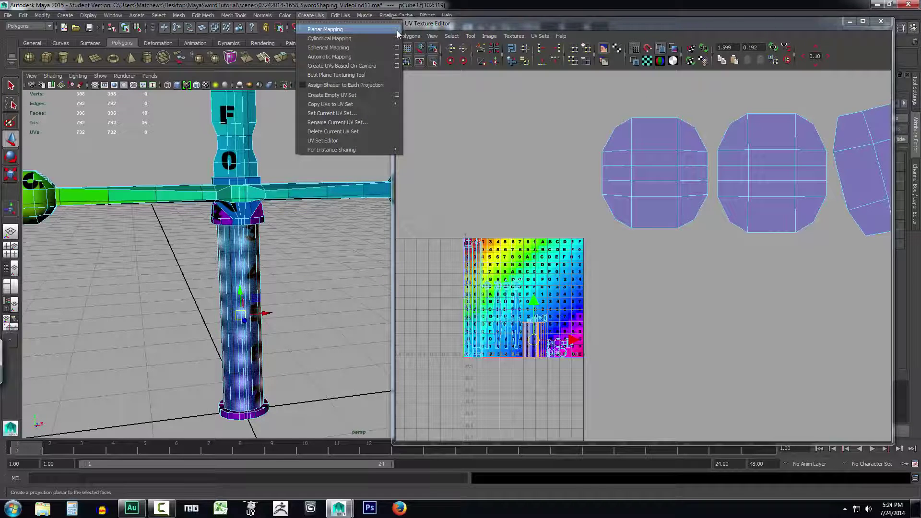
{"action": "left_click", "coordinate": [397, 30]}
{"action": "mouse_move", "coordinate": [292, 301]}
{"action": "left_mouse_down", "text": "alt"}
{"action": "mouse_move", "coordinate": [305, 303]}
{"action": "mouse_move", "coordinate": [294, 302]}
{"action": "mouse_move", "coordinate": [306, 294]}
{"action": "left_mouse_up", "text": "alt"}
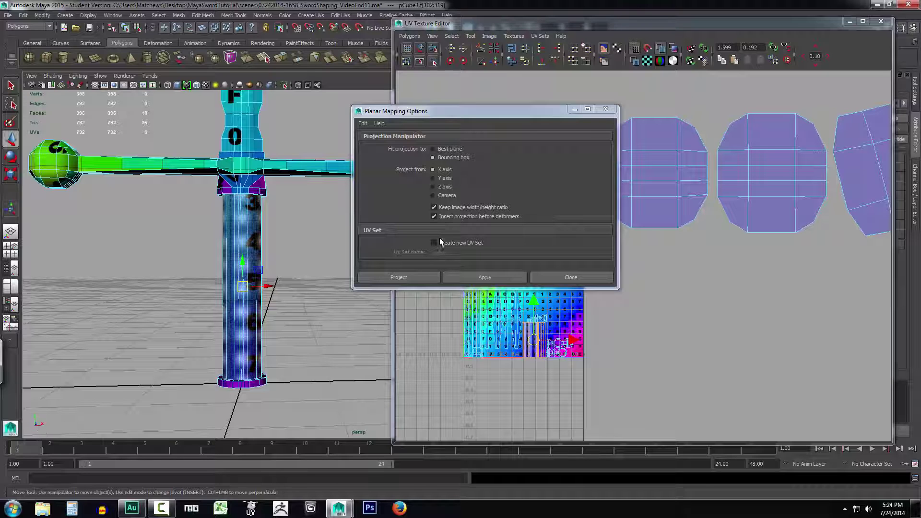
{"action": "left_click", "coordinate": [433, 187]}
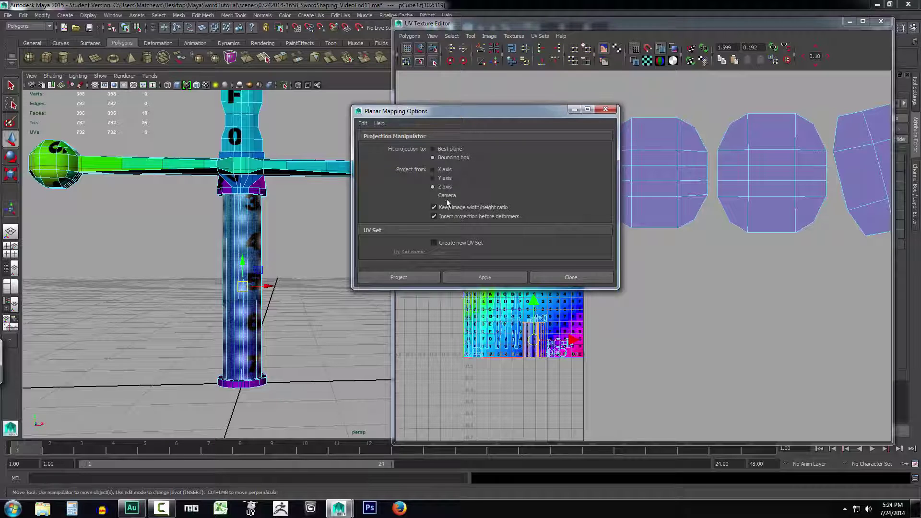
{"action": "left_click", "coordinate": [417, 281]}
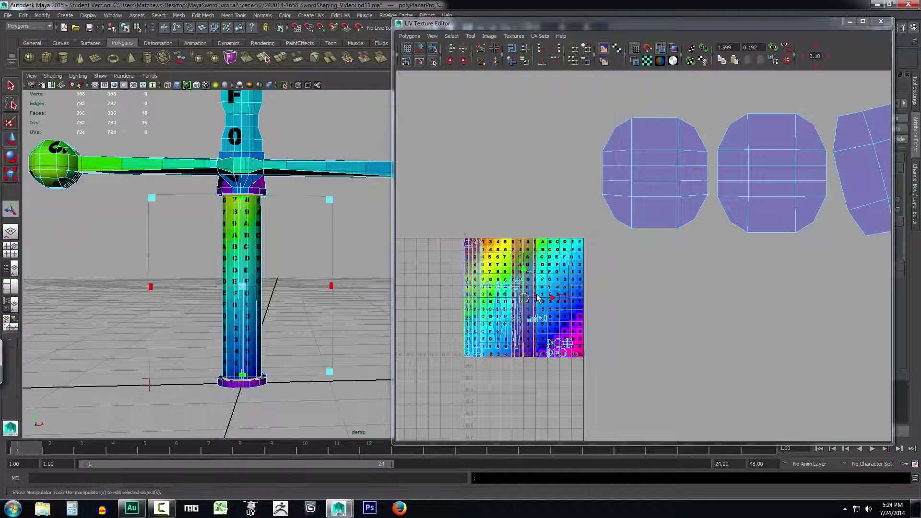
{"action": "left_click_drag", "start_coordinate": [523, 300], "coordinate": [672, 331]}
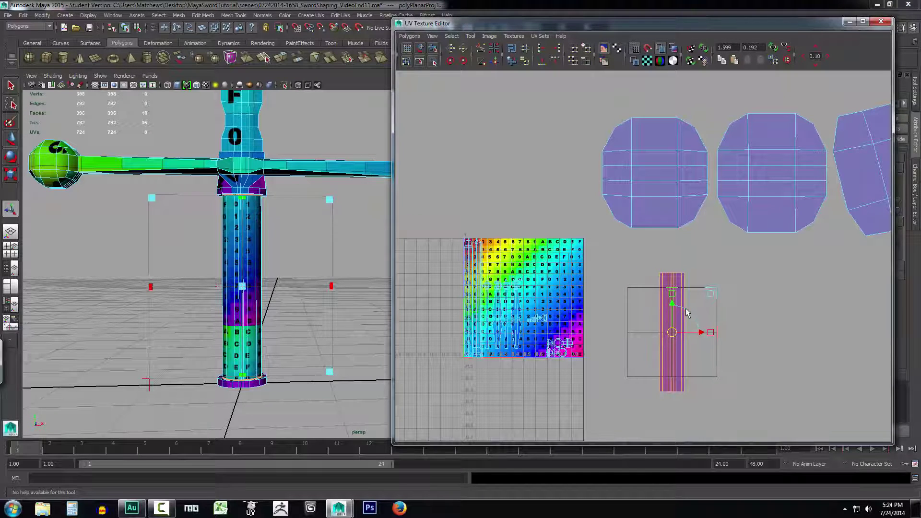
Select a lengthwise edge on the handle's side and cut the UVs along it.
{"action": "left_click_drag", "start_coordinate": [304, 306], "coordinate": [379, 320], "text": "alt"}
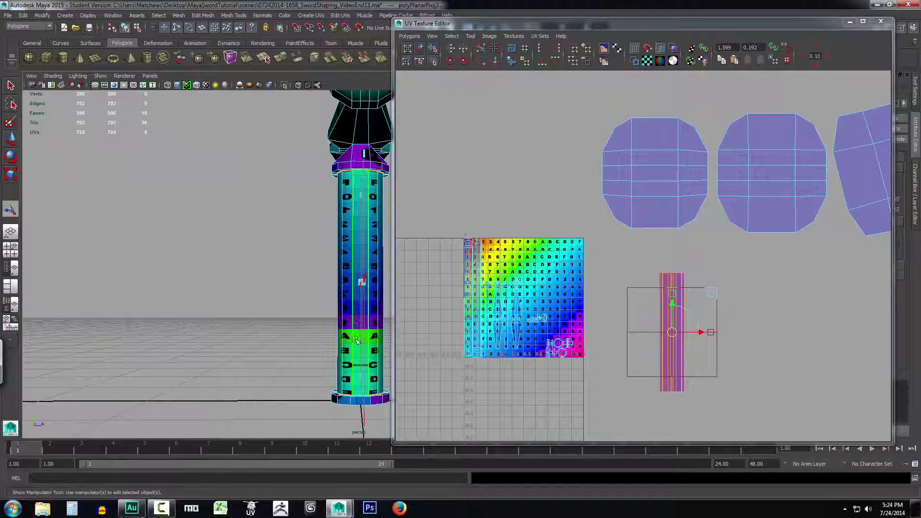
{"action": "left_click_drag", "start_coordinate": [332, 356], "coordinate": [290, 365], "text": "alt"}
{"action": "middle_click_drag", "start_coordinate": [290, 365], "coordinate": [279, 329], "text": "alt"}
{"action": "right_click_drag", "start_coordinate": [278, 329], "coordinate": [317, 349], "text": "alt"}
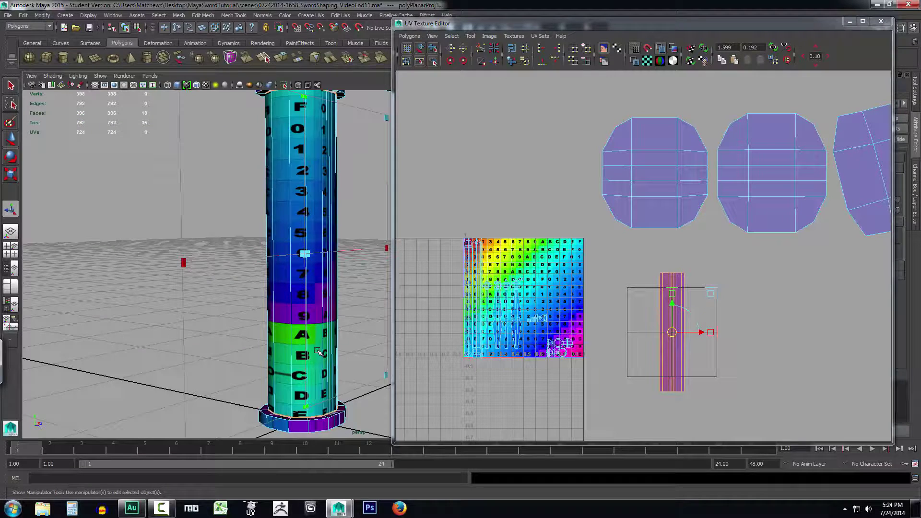
{"action": "left_click", "coordinate": [109, 238]}
{"action": "right_click_drag", "start_coordinate": [305, 248], "coordinate": [304, 226]}
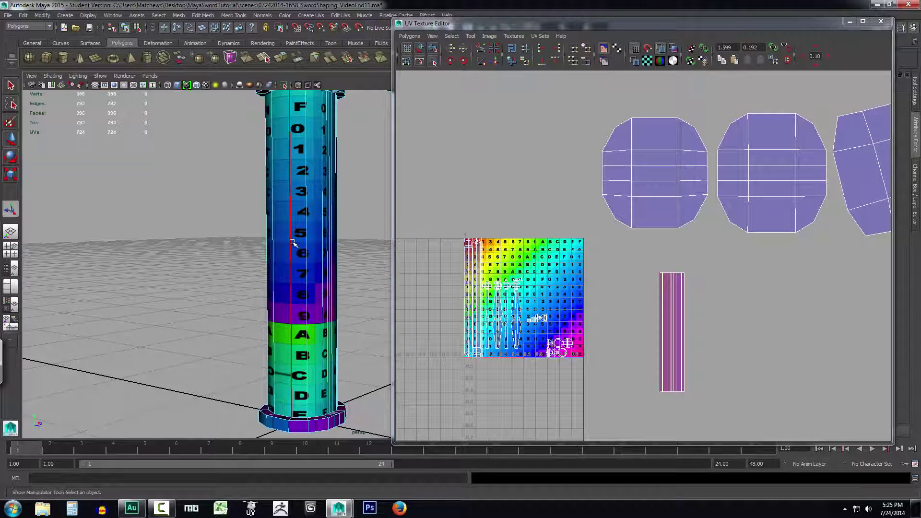
{"action": "left_click", "coordinate": [292, 242]}
{"action": "left_click_drag", "start_coordinate": [293, 243], "coordinate": [315, 294], "text": "alt"}
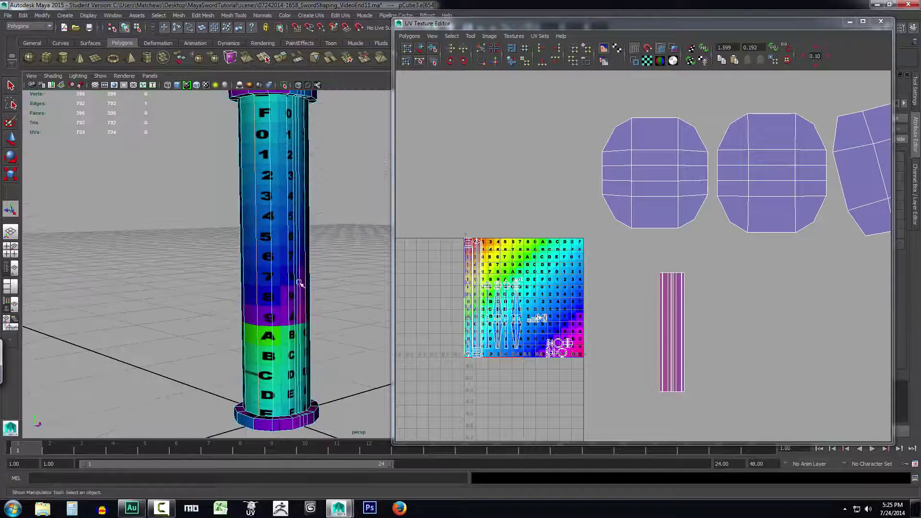
{"action": "left_click_drag", "start_coordinate": [367, 333], "coordinate": [267, 257], "text": "alt"}
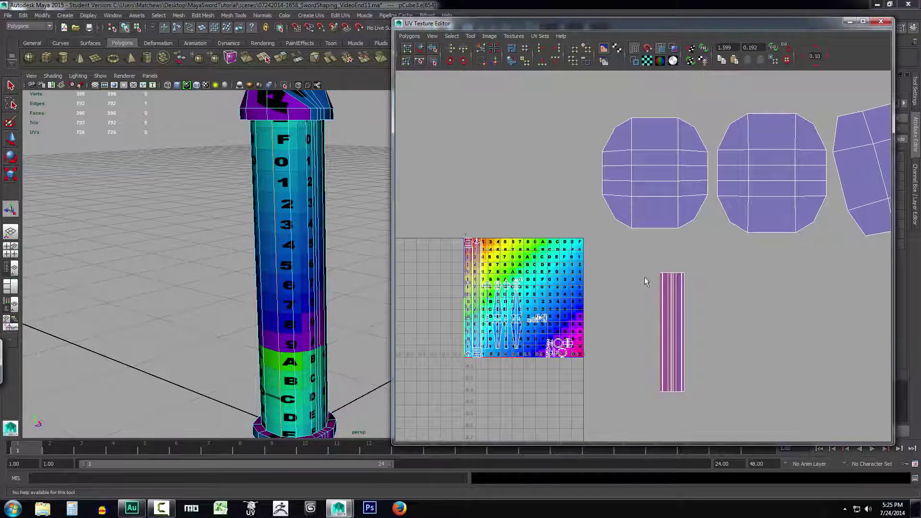
Select all UVs of the handle's shell and unfold them into a flat rectangle.
{"action": "right_click_drag", "start_coordinate": [672, 311], "coordinate": [705, 312]}
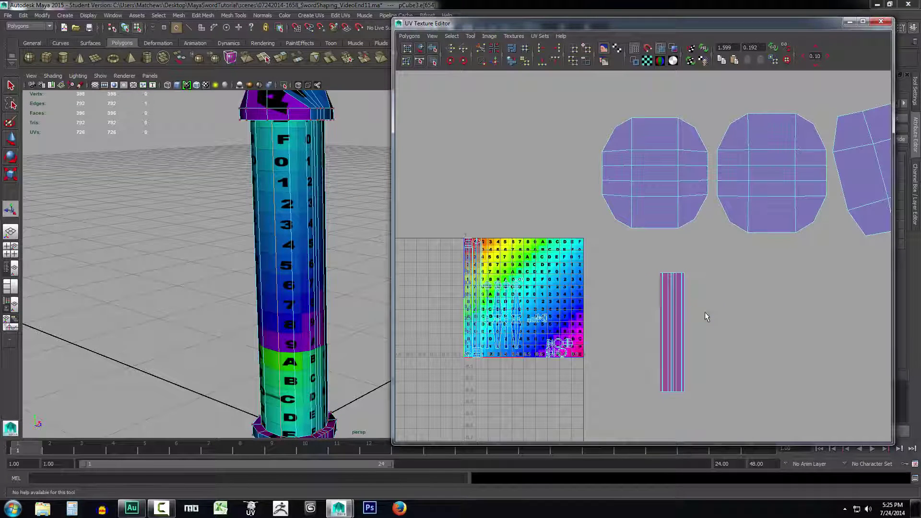
{"action": "left_click_drag", "start_coordinate": [641, 258], "coordinate": [720, 417]}
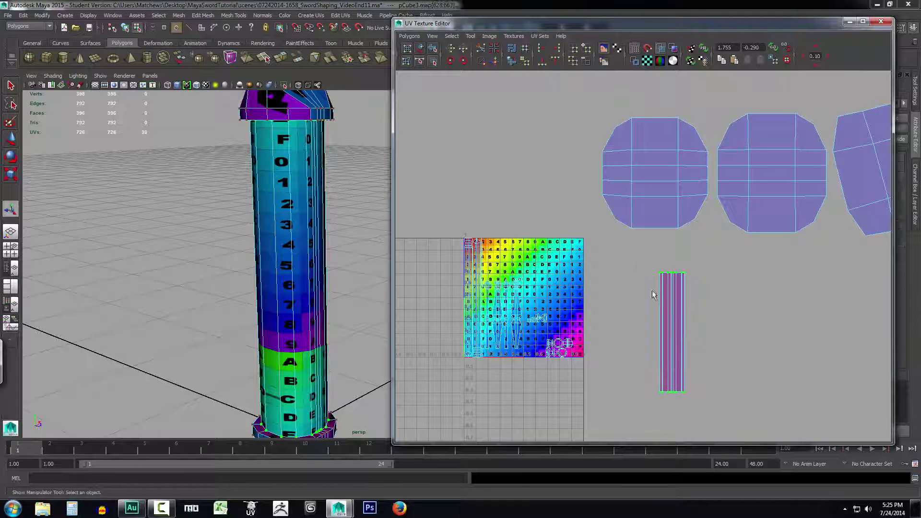
{"action": "key", "text": "ctrl+z"}
{"action": "left_click", "coordinate": [410, 37]}
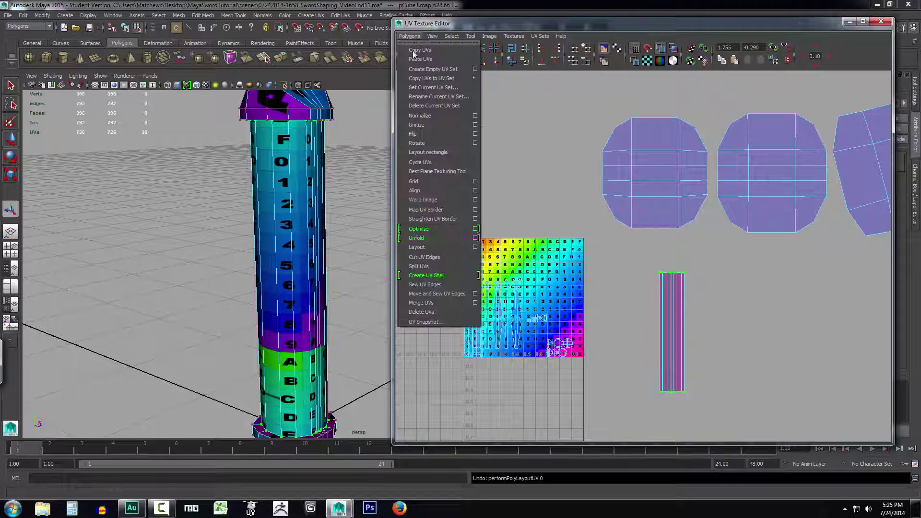
{"action": "left_click", "coordinate": [428, 239]}
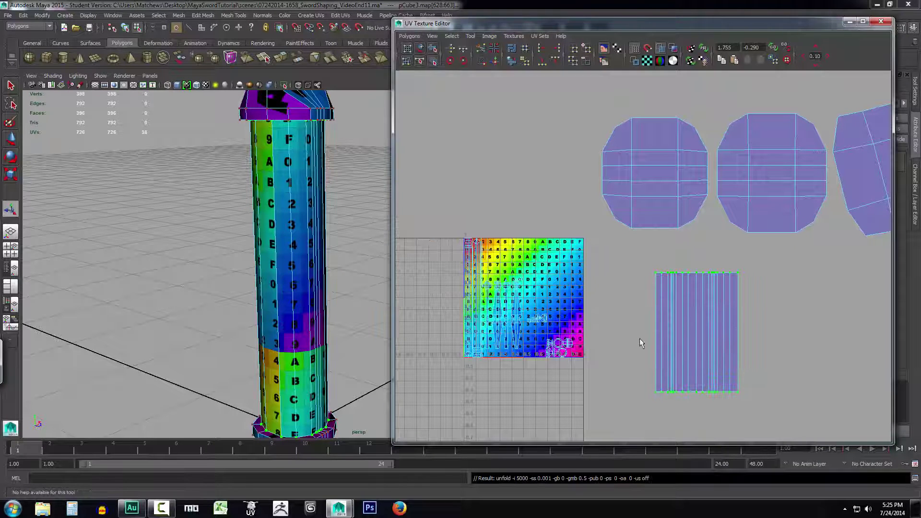
Check the checker pattern around the handle, return to object mode and reselect the whole sword.
{"action": "left_click", "coordinate": [348, 307]}
{"action": "left_click_drag", "start_coordinate": [348, 307], "coordinate": [317, 287], "text": "alt"}
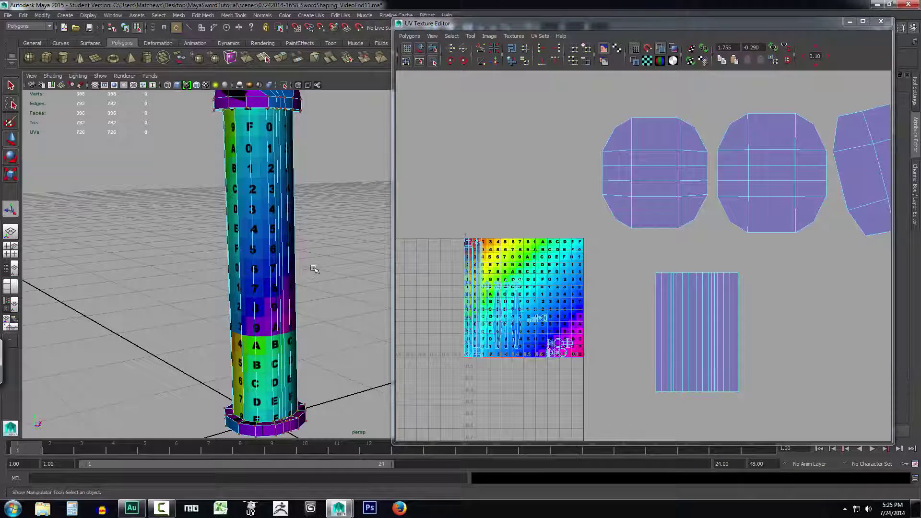
{"action": "right_click_drag", "start_coordinate": [263, 254], "coordinate": [307, 242]}
{"action": "mouse_move", "coordinate": [312, 304]}
{"action": "left_mouse_down", "text": "alt"}
{"action": "mouse_move", "coordinate": [418, 308]}
{"action": "mouse_move", "coordinate": [349, 329]}
{"action": "mouse_move", "coordinate": [406, 327]}
{"action": "mouse_move", "coordinate": [338, 316]}
{"action": "mouse_move", "coordinate": [382, 316]}
{"action": "mouse_move", "coordinate": [200, 312]}
{"action": "mouse_move", "coordinate": [329, 327]}
{"action": "mouse_move", "coordinate": [161, 329]}
{"action": "mouse_move", "coordinate": [326, 313]}
{"action": "left_mouse_up", "text": "alt"}
{"action": "left_click", "coordinate": [323, 307]}
{"action": "middle_click_drag", "start_coordinate": [327, 312], "coordinate": [260, 365], "text": "alt"}
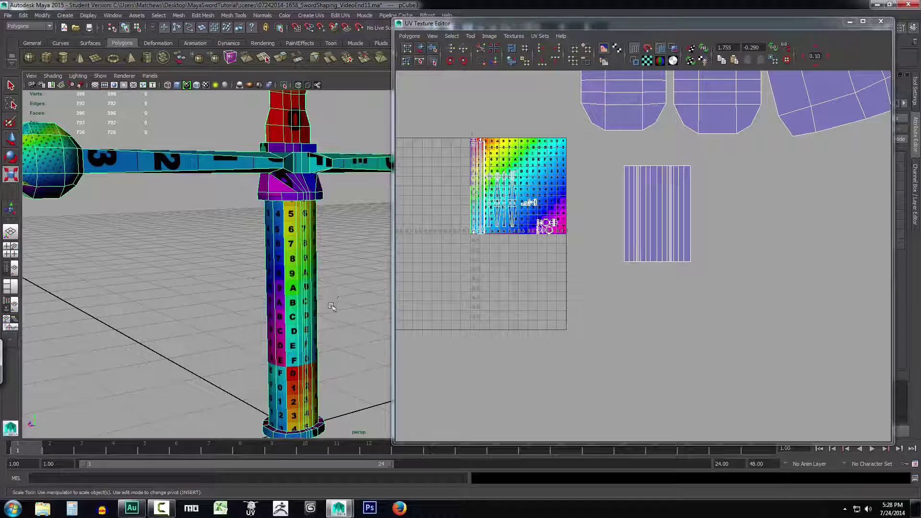
Examine the checker pattern on the crossguard, its ball ends and the collars above and below it against the handle.
{"action": "middle_click_drag", "start_coordinate": [325, 249], "coordinate": [333, 375], "text": "alt"}
{"action": "scroll", "coordinate": [333, 377], "scroll_direction": "up", "scroll_amount": 5}
{"action": "middle_click_drag", "start_coordinate": [279, 330], "coordinate": [335, 352], "text": "alt"}
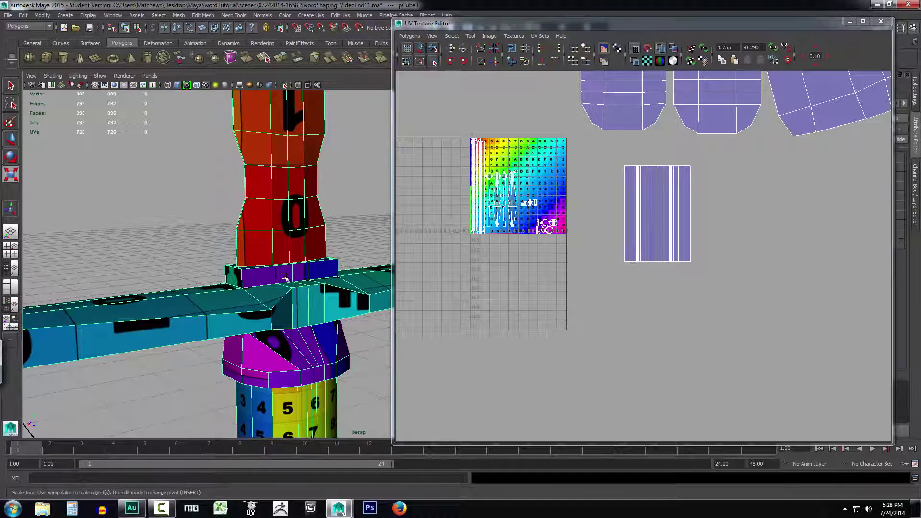
{"action": "left_click_drag", "start_coordinate": [258, 279], "coordinate": [211, 235], "text": "alt"}
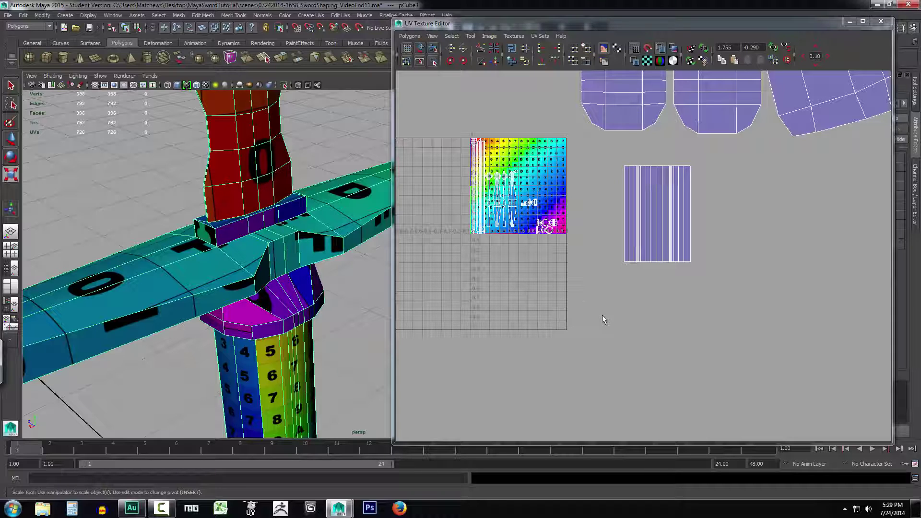
{"action": "scroll", "coordinate": [247, 315], "scroll_direction": "down", "scroll_amount": 5}
{"action": "left_click_drag", "start_coordinate": [324, 341], "coordinate": [304, 251], "text": "alt"}
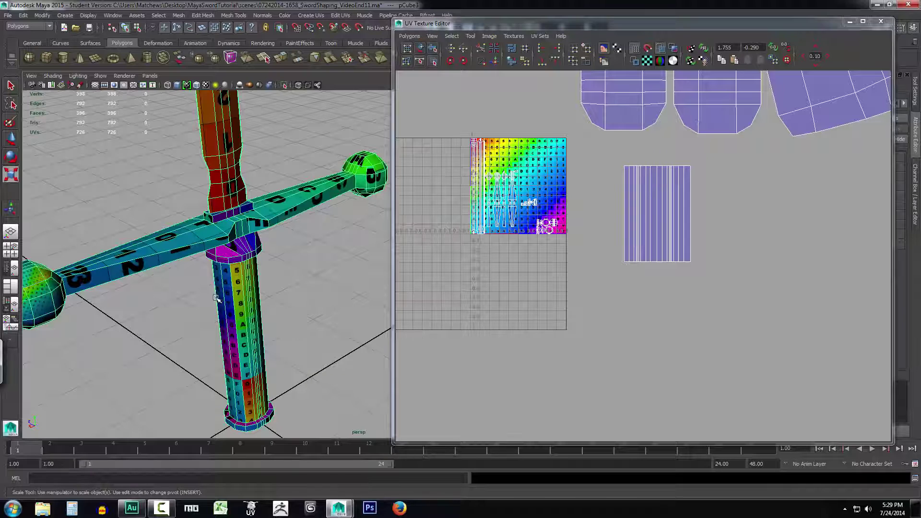
{"action": "left_click_drag", "start_coordinate": [281, 324], "coordinate": [247, 307], "text": "alt"}
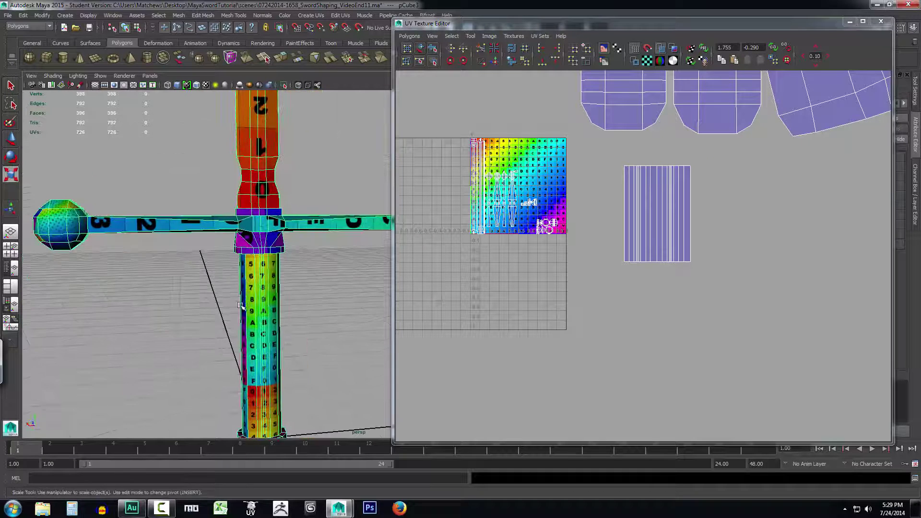
{"action": "left_click_drag", "start_coordinate": [319, 313], "coordinate": [250, 290], "text": "alt"}
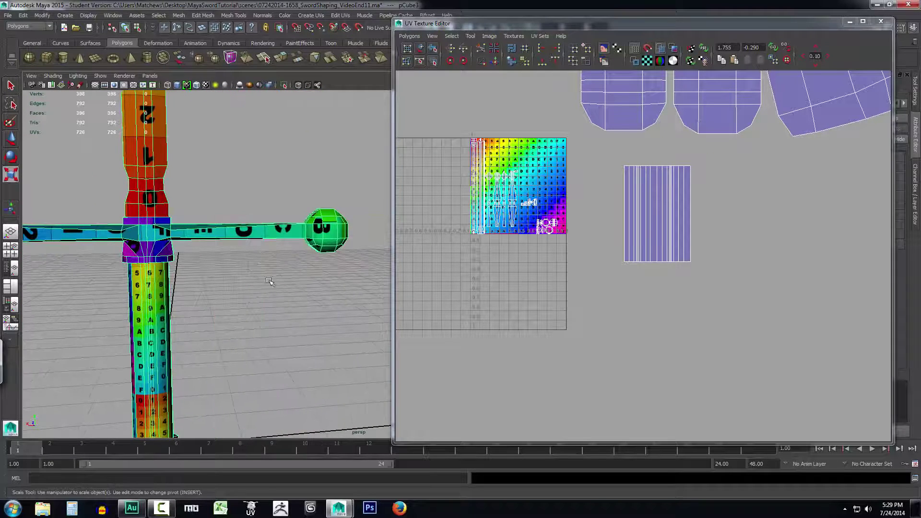
{"action": "middle_click_drag", "start_coordinate": [224, 347], "coordinate": [307, 245], "text": "alt"}
{"action": "scroll", "coordinate": [304, 243], "scroll_direction": "up", "scroll_amount": 4}
{"action": "middle_click_drag", "start_coordinate": [261, 204], "coordinate": [308, 349], "text": "alt"}
{"action": "scroll", "coordinate": [308, 350], "scroll_direction": "up", "scroll_amount": 4}
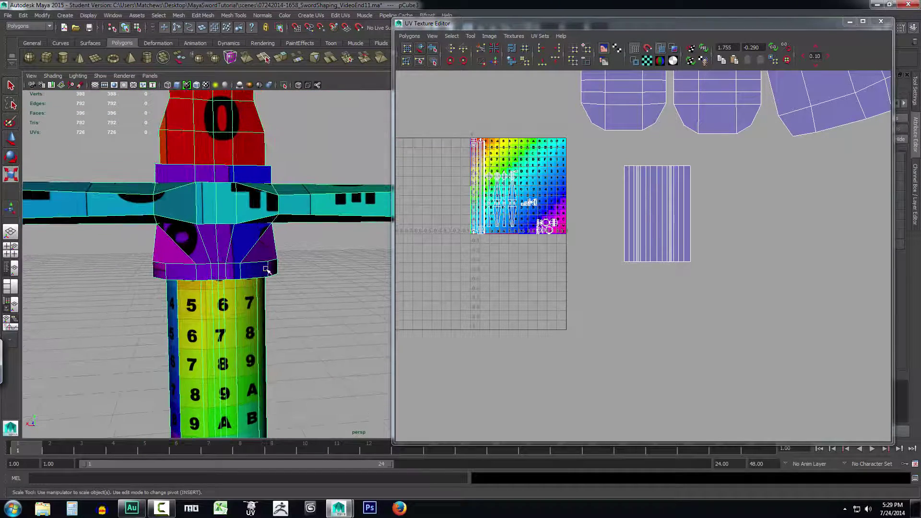
Select all the faces of the thin ring at the handle's base using the front view.
{"action": "scroll", "coordinate": [276, 304], "scroll_direction": "down", "scroll_amount": 4}
{"action": "middle_click_drag", "start_coordinate": [321, 389], "coordinate": [287, 192], "text": "alt"}
{"action": "key", "text": "r"}
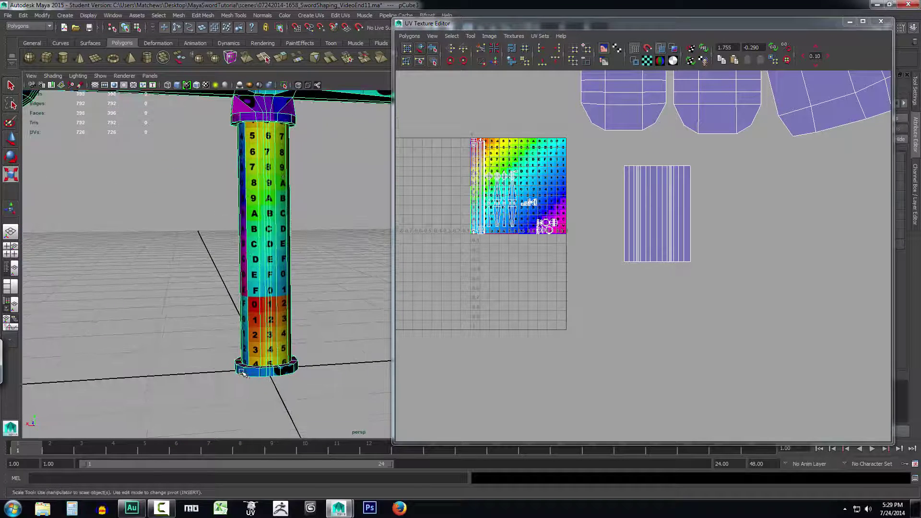
{"action": "middle_click_drag", "start_coordinate": [353, 374], "coordinate": [304, 214], "text": "alt"}
{"action": "scroll", "coordinate": [319, 351], "scroll_direction": "up", "scroll_amount": 4}
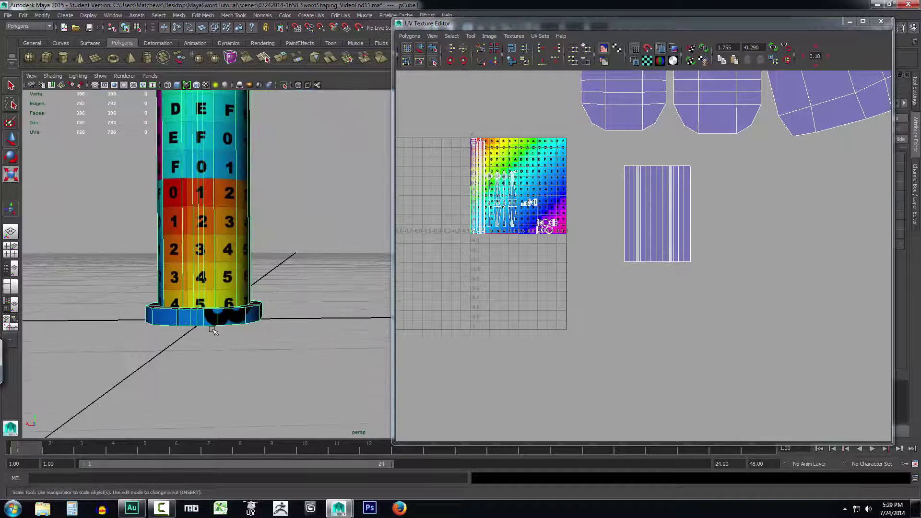
{"action": "middle_click_drag", "start_coordinate": [214, 330], "coordinate": [325, 272], "text": "alt"}
{"action": "right_click_drag", "start_coordinate": [288, 295], "coordinate": [277, 311]}
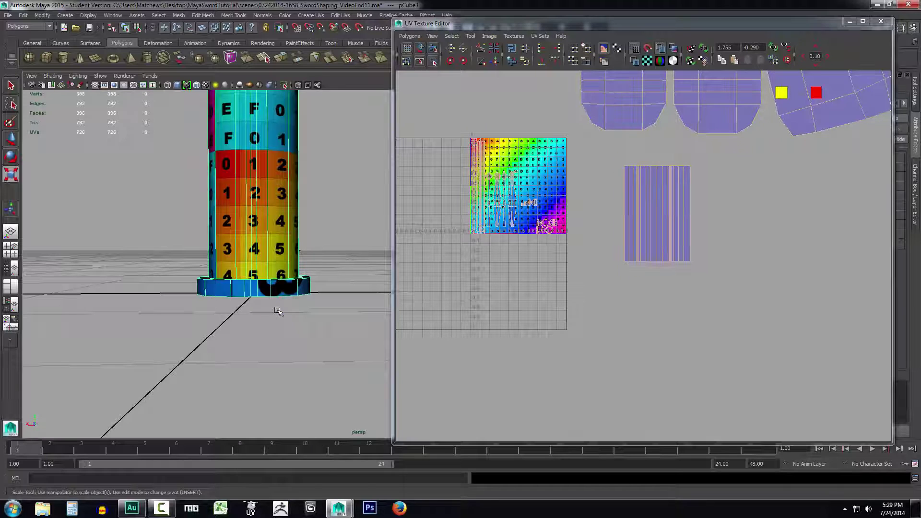
{"action": "left_click", "coordinate": [345, 315]}
{"action": "key", "text": "space"}
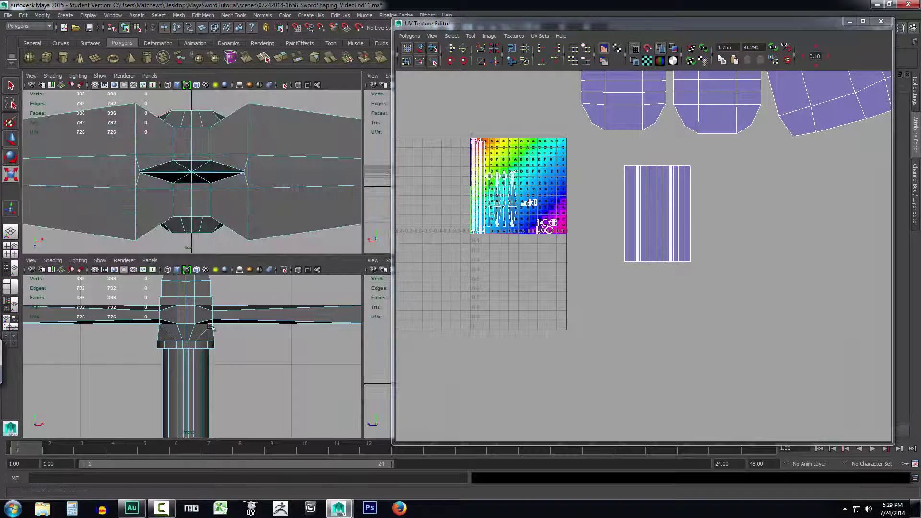
{"action": "key", "text": "space"}
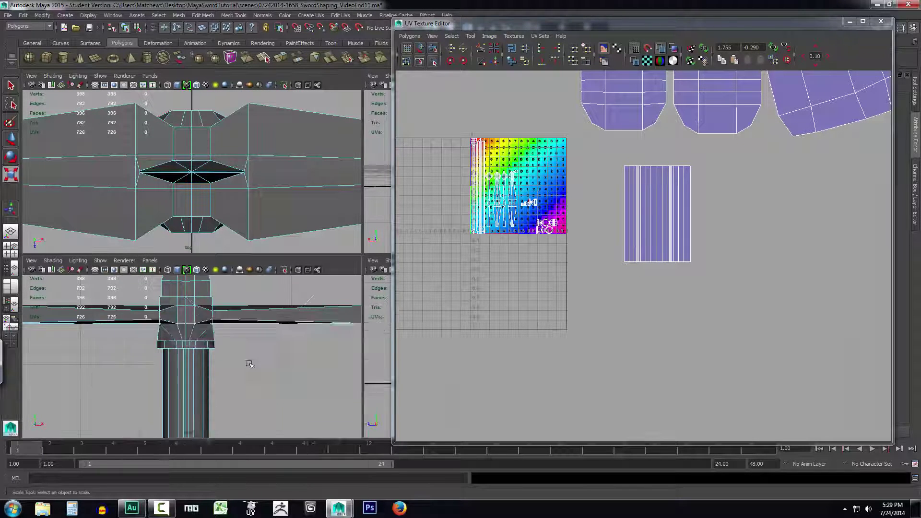
{"action": "middle_click_drag", "start_coordinate": [322, 402], "coordinate": [201, 218], "text": "alt"}
{"action": "middle_click_drag", "start_coordinate": [284, 404], "coordinate": [311, 243], "text": "alt"}
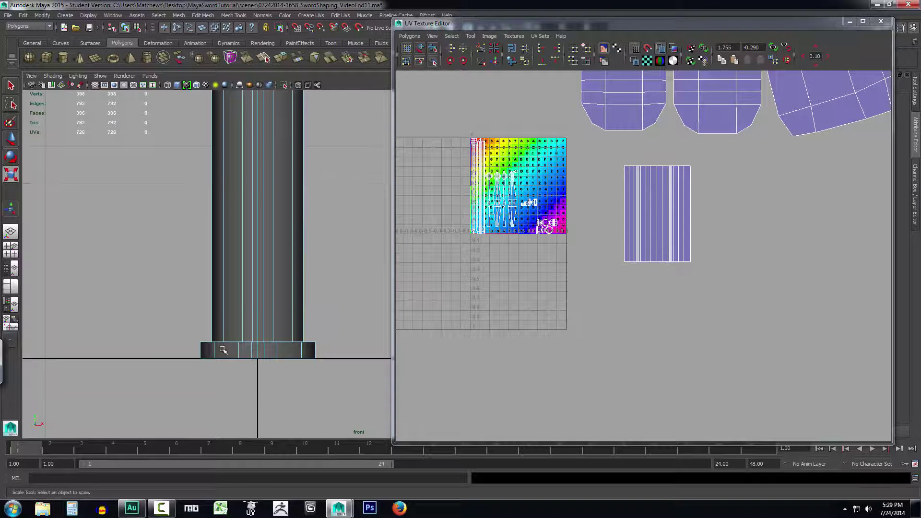
{"action": "left_click_drag", "start_coordinate": [185, 347], "coordinate": [342, 352]}
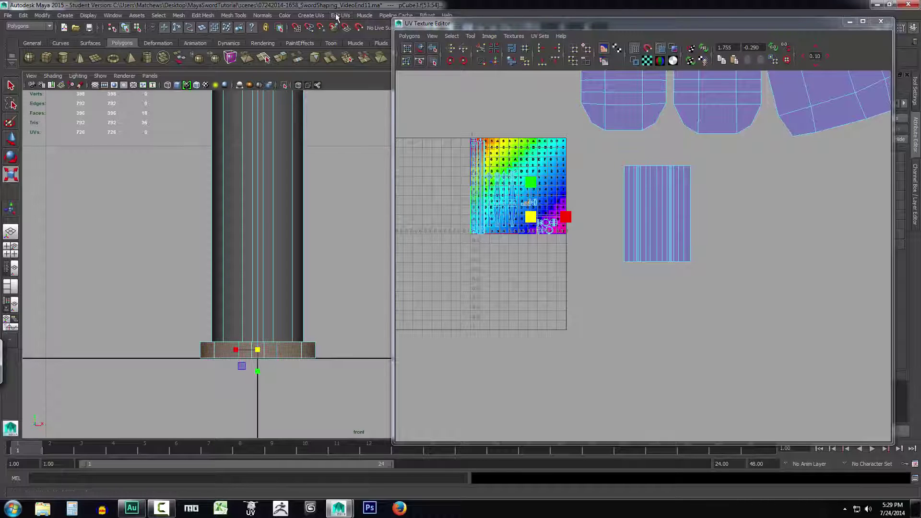
Return to the perspective view and planar-map the base ring's faces along the Z axis.
{"action": "key", "text": "space"}
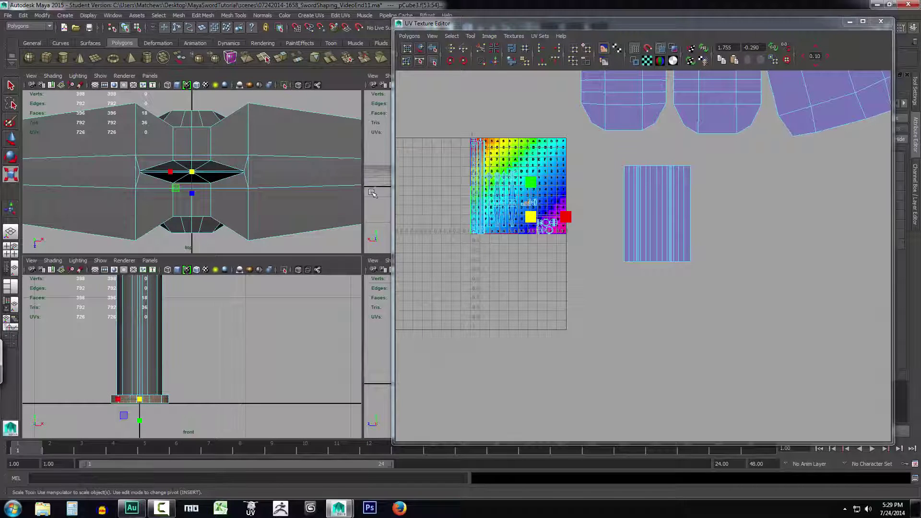
{"action": "key", "text": "space"}
{"action": "middle_click_drag", "start_coordinate": [344, 255], "coordinate": [336, 274], "text": "alt"}
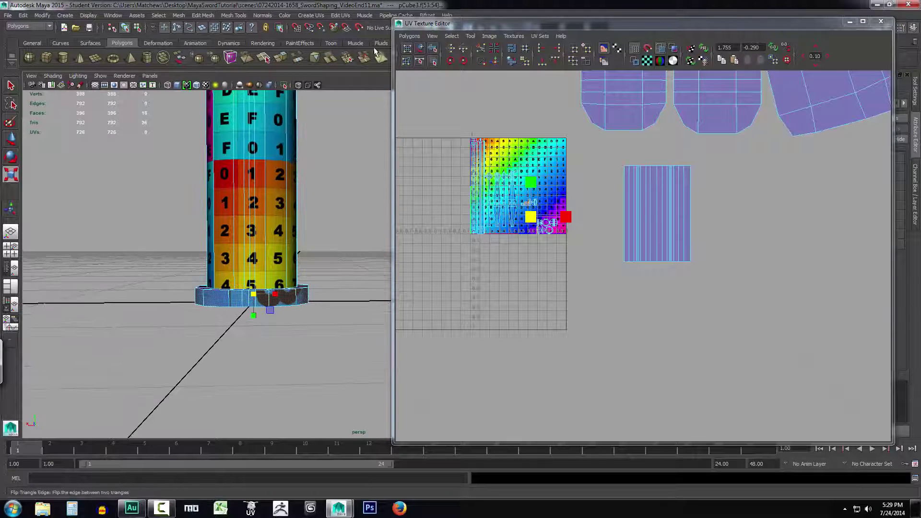
{"action": "left_click", "coordinate": [311, 15]}
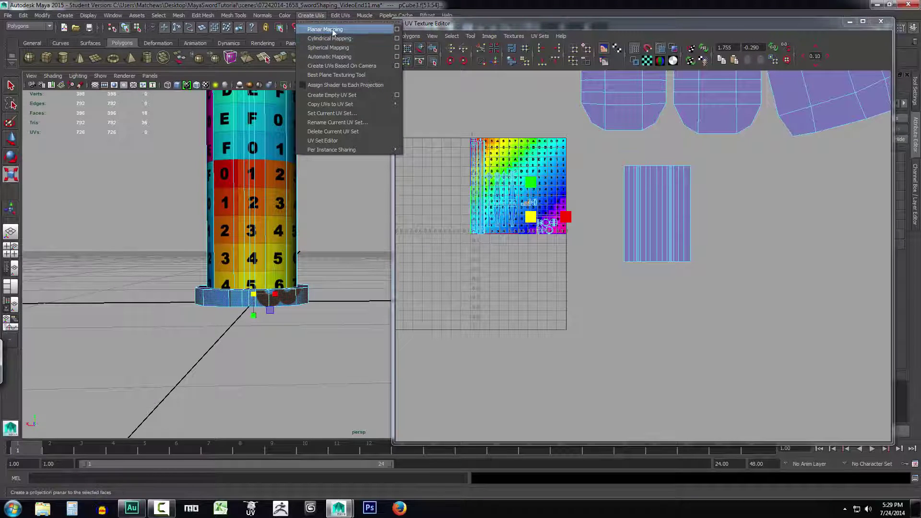
{"action": "left_click", "coordinate": [397, 29]}
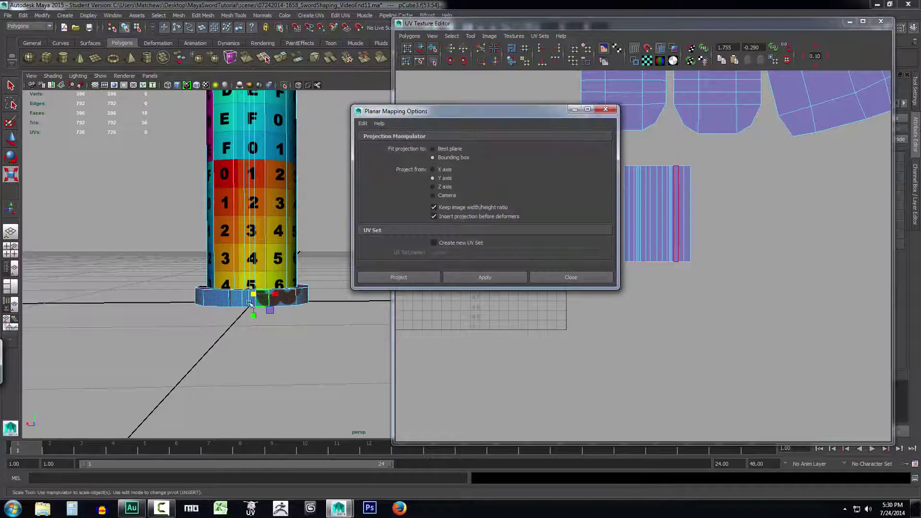
{"action": "left_click", "coordinate": [436, 187]}
{"action": "left_click", "coordinate": [399, 279]}
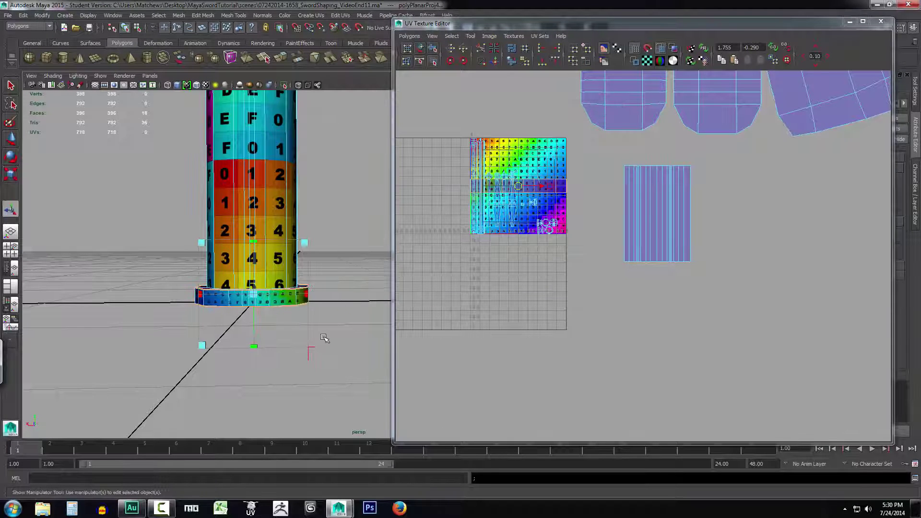
Select a vertical edge on the outer side of the handle's base ring and cut the UVs along it.
{"action": "left_click_drag", "start_coordinate": [335, 381], "coordinate": [175, 315], "text": "alt"}
{"action": "middle_click_drag", "start_coordinate": [176, 315], "coordinate": [509, 387], "text": "alt"}
{"action": "left_click", "coordinate": [280, 249]}
{"action": "left_click", "coordinate": [260, 297]}
{"action": "right_click_drag", "start_coordinate": [259, 298], "coordinate": [260, 286]}
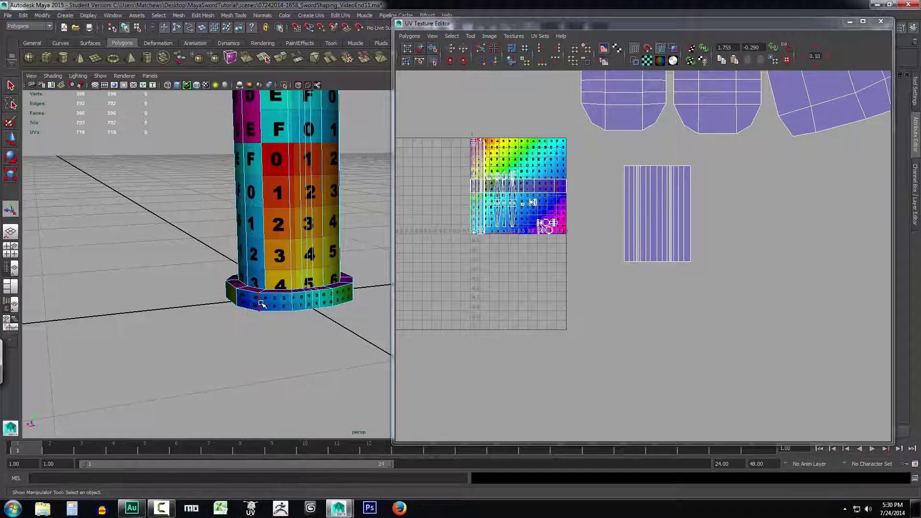
{"action": "left_click", "coordinate": [261, 302]}
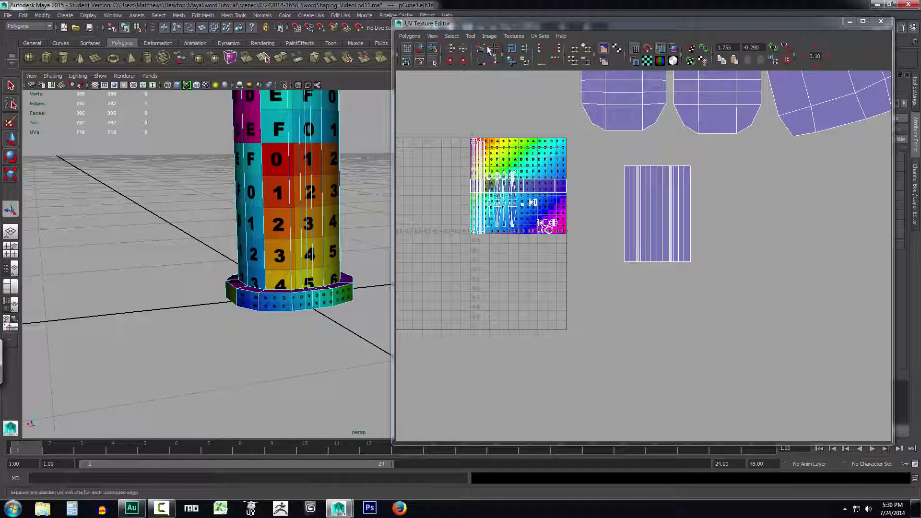
Select the base ring's UV shell and move it out of the texture square to the empty area below the handle shell.
{"action": "mouse_move", "coordinate": [523, 186]}
{"action": "right_mouse_down"}
{"action": "mouse_move", "coordinate": [536, 189]}
{"action": "mouse_move", "coordinate": [509, 177]}
{"action": "right_mouse_up"}
{"action": "left_click", "coordinate": [536, 191]}
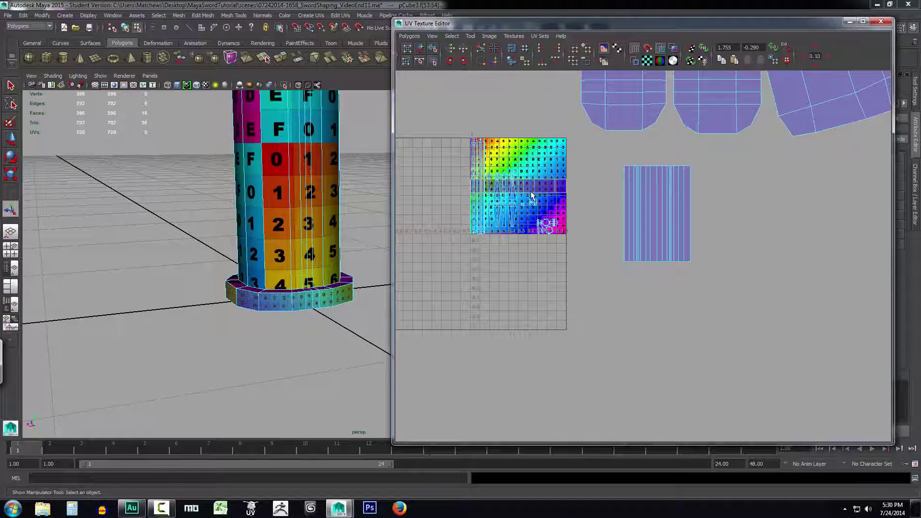
{"action": "key", "text": "w"}
{"action": "left_click_drag", "start_coordinate": [518, 186], "coordinate": [624, 321]}
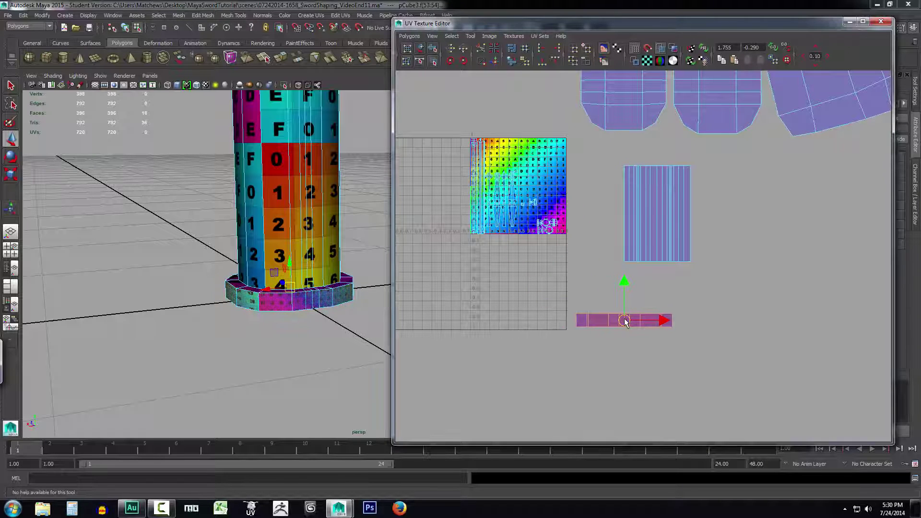
Select all the UVs of the base ring's shell and unfold them.
{"action": "right_click_drag", "start_coordinate": [608, 319], "coordinate": [574, 319]}
{"action": "left_click_drag", "start_coordinate": [574, 320], "coordinate": [734, 366]}
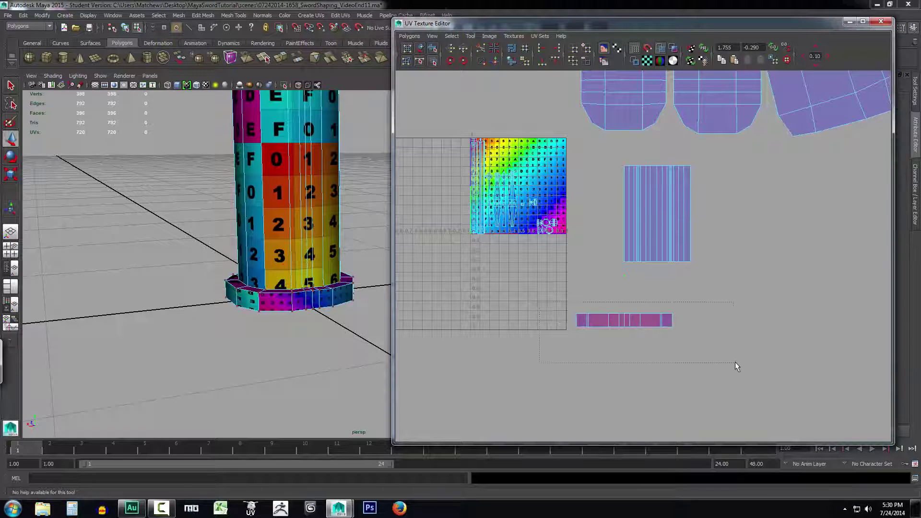
{"action": "left_click", "coordinate": [409, 36]}
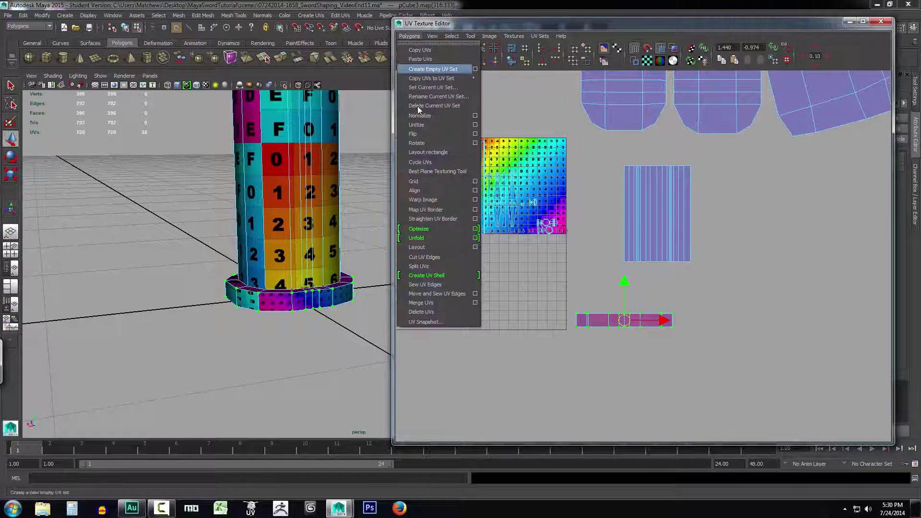
{"action": "left_click", "coordinate": [421, 237]}
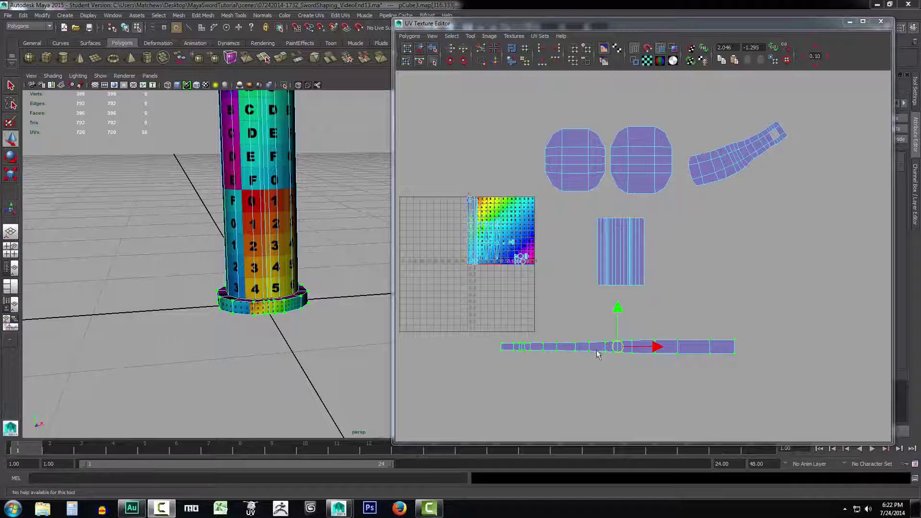
Examine the checker pattern around the base ring for uneven scale between its faces.
{"action": "left_click_drag", "start_coordinate": [302, 341], "coordinate": [166, 350], "text": "alt"}
{"action": "scroll", "coordinate": [310, 345], "scroll_direction": "up", "scroll_amount": 5}
{"action": "right_click_drag", "start_coordinate": [166, 350], "coordinate": [280, 353], "text": "alt"}
{"action": "left_click_drag", "start_coordinate": [319, 337], "coordinate": [216, 342], "text": "alt"}
{"action": "middle_click_drag", "start_coordinate": [355, 338], "coordinate": [168, 336], "text": "alt"}
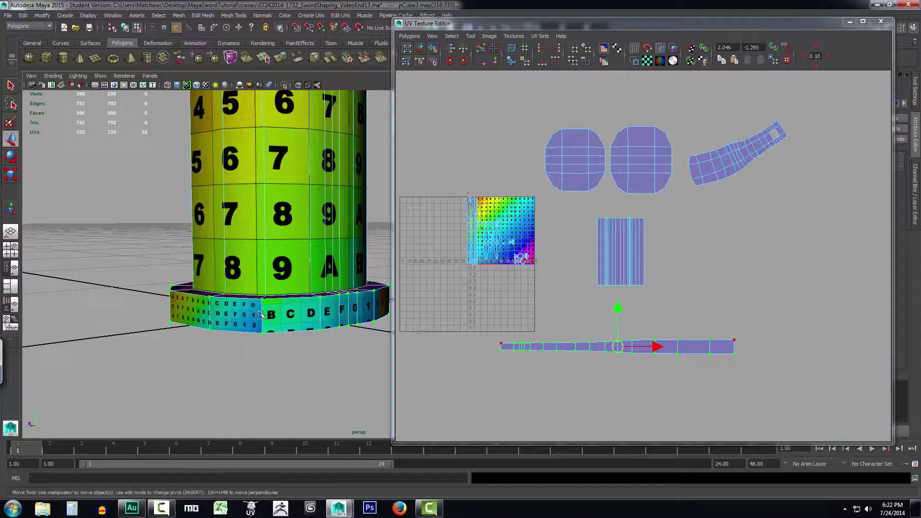
{"action": "left_click_drag", "start_coordinate": [381, 350], "coordinate": [301, 362], "text": "alt"}
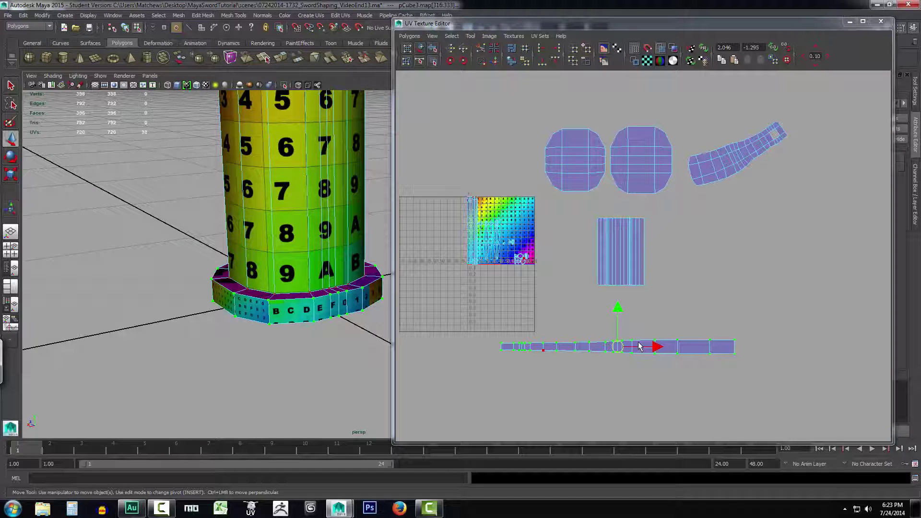
Unfold the base ring's UVs again using the Unfold3D method with Pack off.
{"action": "left_click", "coordinate": [409, 36]}
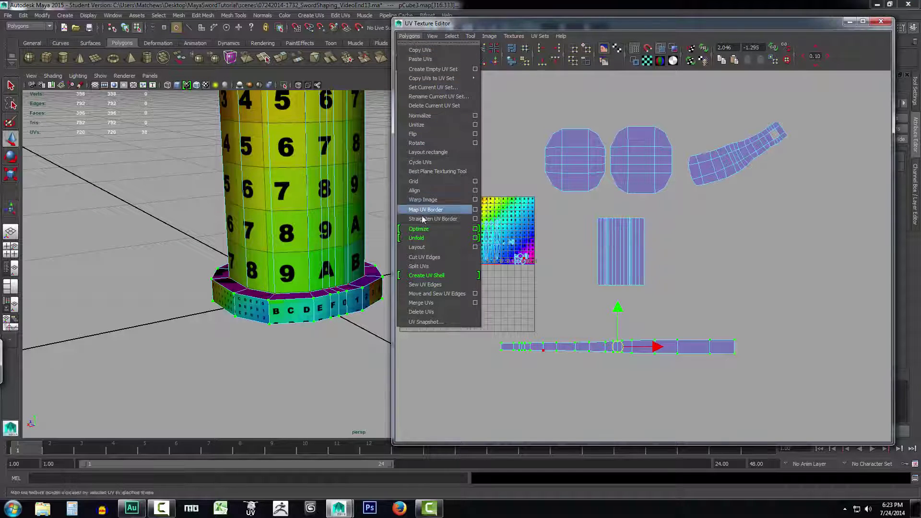
{"action": "left_click", "coordinate": [475, 238]}
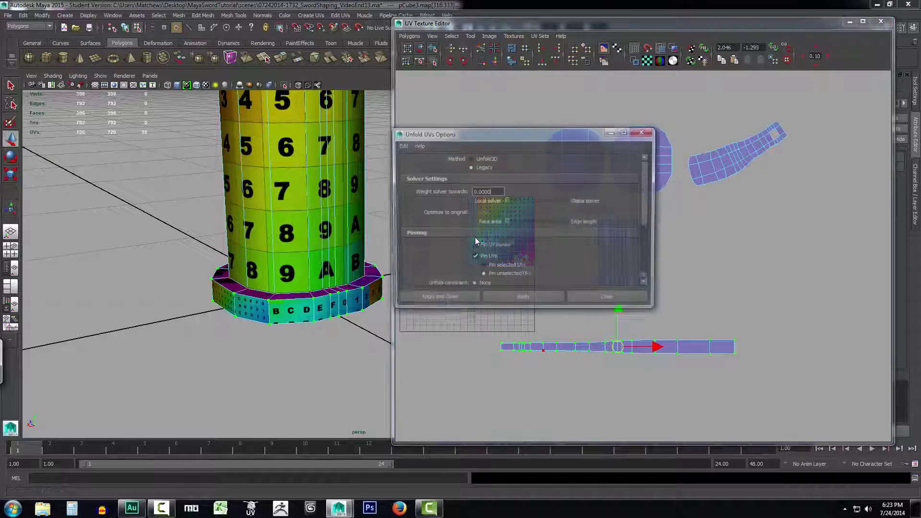
{"action": "left_click", "coordinate": [478, 160]}
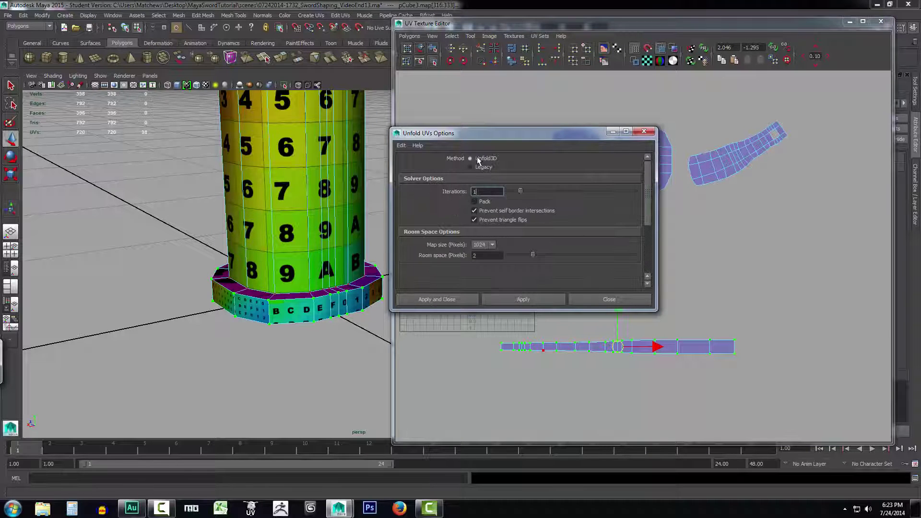
{"action": "left_click", "coordinate": [475, 202]}
{"action": "left_click_drag", "start_coordinate": [485, 134], "coordinate": [272, 125]}
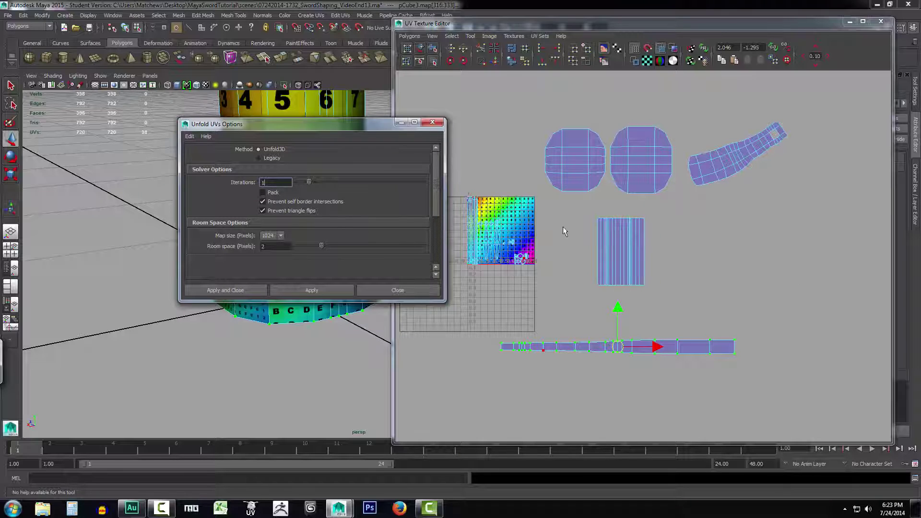
{"action": "left_click_drag", "start_coordinate": [339, 125], "coordinate": [390, 127]}
{"action": "left_click", "coordinate": [289, 291]}
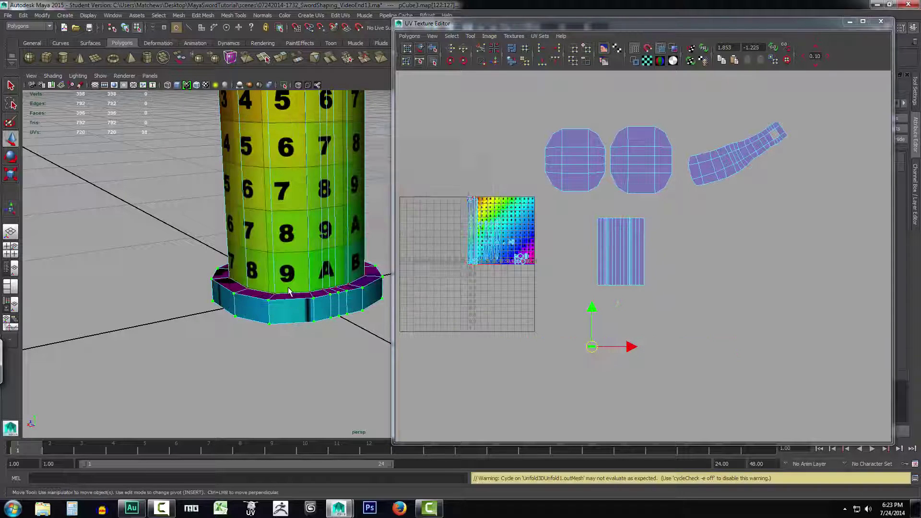
Find the tiny unfolded ring shell and scale it up uniformly into a long strip below the handle shell.
{"action": "scroll", "coordinate": [568, 374], "scroll_direction": "up", "scroll_amount": 3}
{"action": "middle_click_drag", "start_coordinate": [559, 366], "coordinate": [627, 149], "text": "alt"}
{"action": "scroll", "coordinate": [617, 261], "scroll_direction": "up", "scroll_amount": 5}
{"action": "middle_click_drag", "start_coordinate": [535, 290], "coordinate": [781, 287], "text": "alt"}
{"action": "scroll", "coordinate": [588, 296], "scroll_direction": "up", "scroll_amount": 2}
{"action": "scroll", "coordinate": [584, 303], "scroll_direction": "down", "scroll_amount": 7}
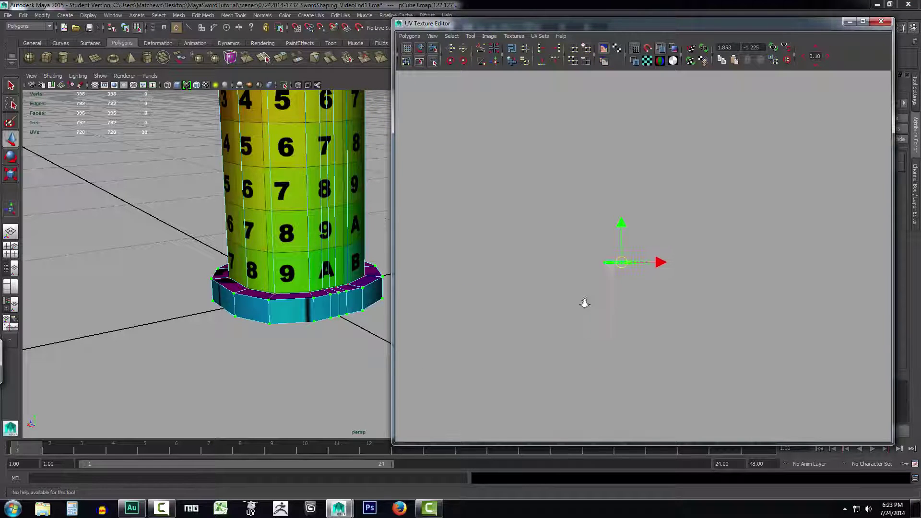
{"action": "middle_click_drag", "start_coordinate": [703, 272], "coordinate": [683, 355], "text": "alt"}
{"action": "right_click_drag", "start_coordinate": [682, 356], "coordinate": [673, 309], "text": "alt"}
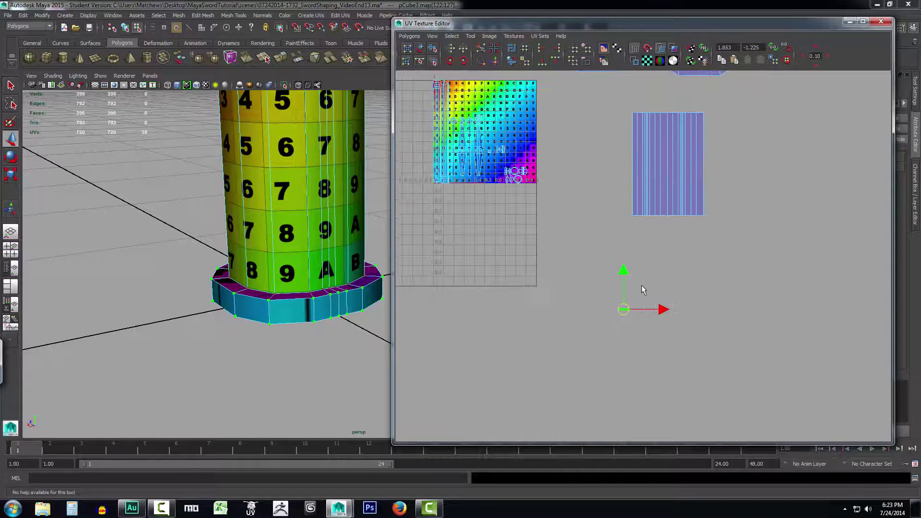
{"action": "key", "text": "r"}
{"action": "left_click_drag", "start_coordinate": [624, 310], "coordinate": [842, 403]}
{"action": "left_click_drag", "start_coordinate": [624, 312], "coordinate": [776, 351]}
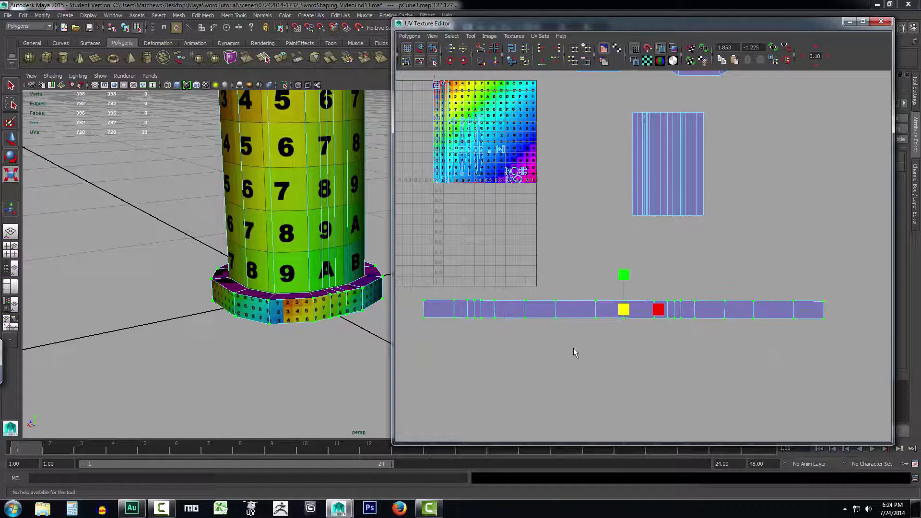
Check the checker pattern on the base ring against the handle and the rest of the sword.
{"action": "scroll", "coordinate": [572, 350], "scroll_direction": "down", "scroll_amount": 1}
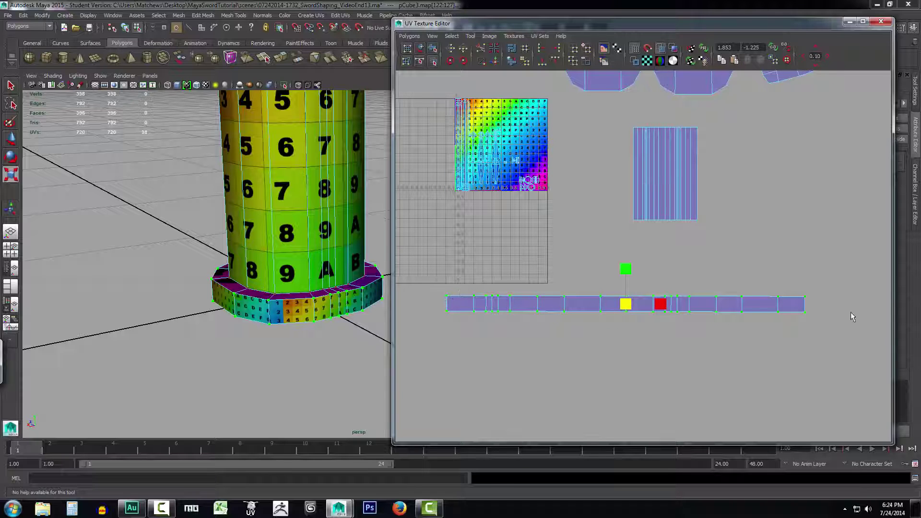
{"action": "mouse_move", "coordinate": [307, 338]}
{"action": "left_mouse_down", "text": "alt"}
{"action": "mouse_move", "coordinate": [346, 336]}
{"action": "mouse_move", "coordinate": [261, 318]}
{"action": "mouse_move", "coordinate": [411, 312]}
{"action": "mouse_move", "coordinate": [183, 323]}
{"action": "mouse_move", "coordinate": [331, 317]}
{"action": "mouse_move", "coordinate": [216, 346]}
{"action": "mouse_move", "coordinate": [293, 341]}
{"action": "left_mouse_up", "text": "alt"}
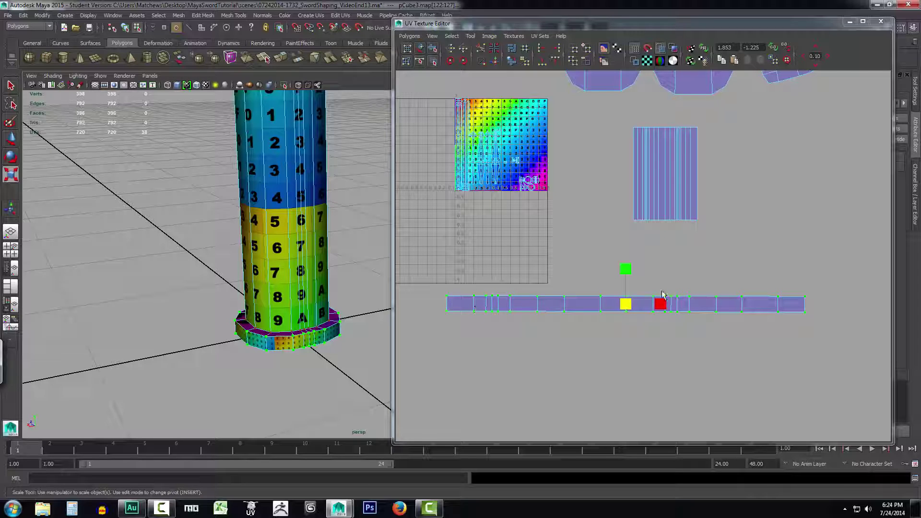
{"action": "middle_click_drag", "start_coordinate": [562, 252], "coordinate": [571, 275], "text": "alt"}
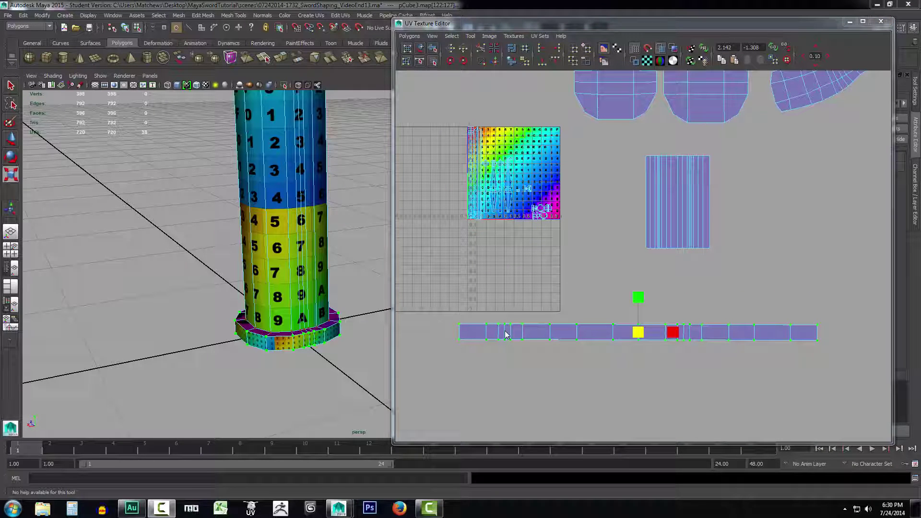
{"action": "middle_click_drag", "start_coordinate": [354, 201], "coordinate": [354, 313], "text": "alt"}
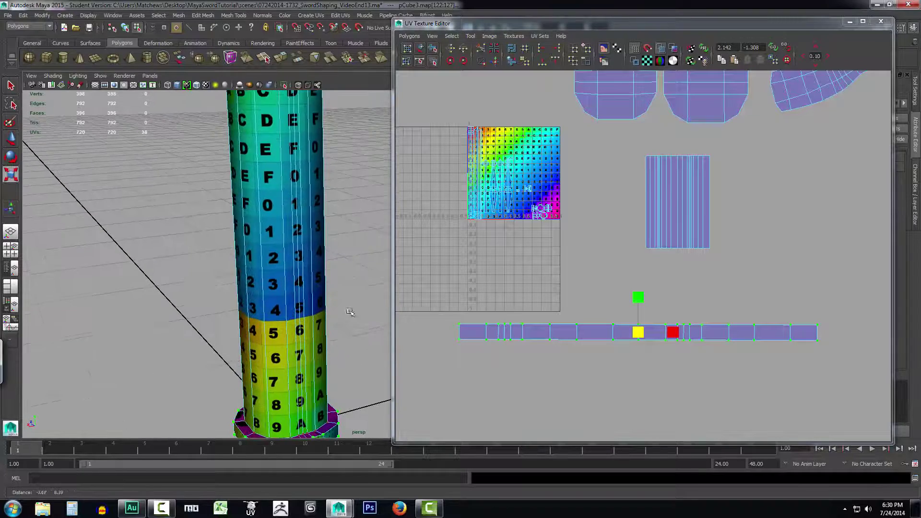
{"action": "right_click_drag", "start_coordinate": [354, 313], "coordinate": [344, 297], "text": "alt"}
{"action": "middle_click_drag", "start_coordinate": [331, 238], "coordinate": [330, 336], "text": "alt"}
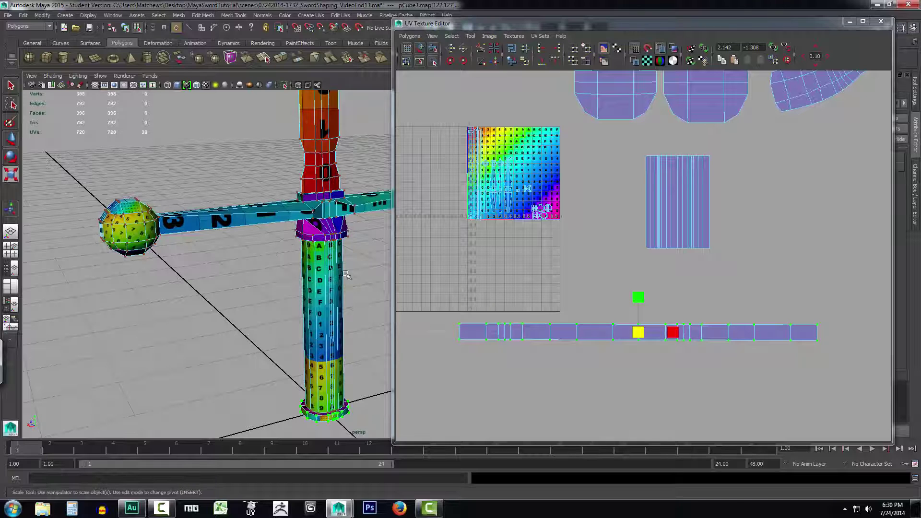
Select all the faces around the rectangular collar between the blade and the crossguard.
{"action": "middle_click_drag", "start_coordinate": [360, 268], "coordinate": [330, 323], "text": "alt"}
{"action": "scroll", "coordinate": [340, 314], "scroll_direction": "up", "scroll_amount": 5}
{"action": "scroll", "coordinate": [358, 330], "scroll_direction": "up", "scroll_amount": 3}
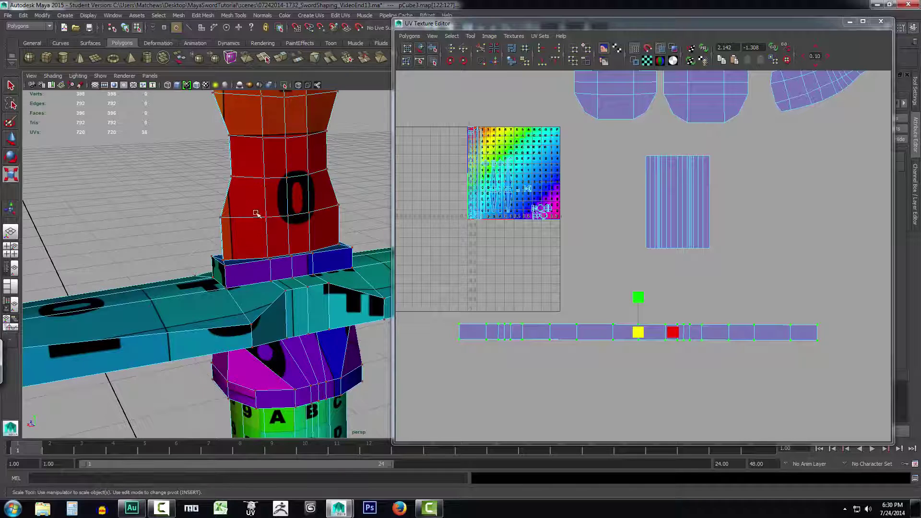
{"action": "right_click_drag", "start_coordinate": [283, 267], "coordinate": [287, 243]}
{"action": "right_click_drag", "start_coordinate": [508, 257], "coordinate": [479, 244]}
{"action": "double_click", "coordinate": [279, 264]}
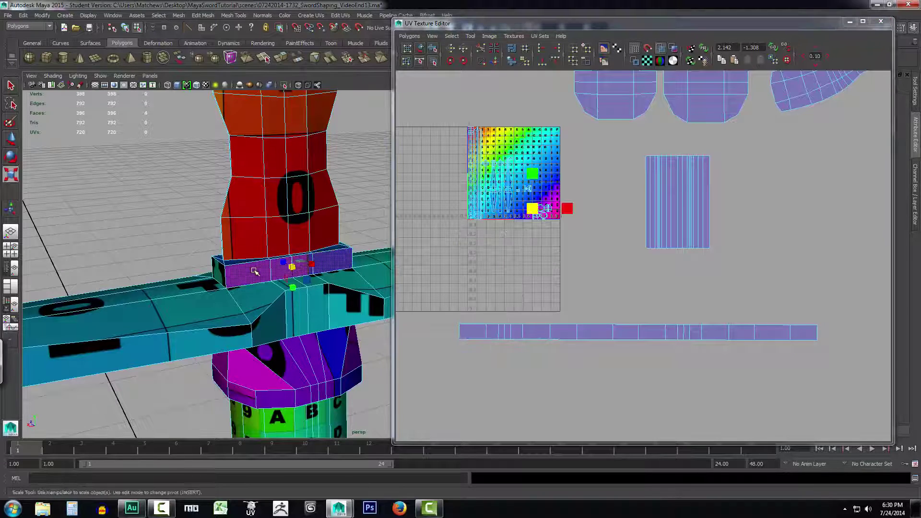
{"action": "left_click", "coordinate": [218, 271], "text": "shift"}
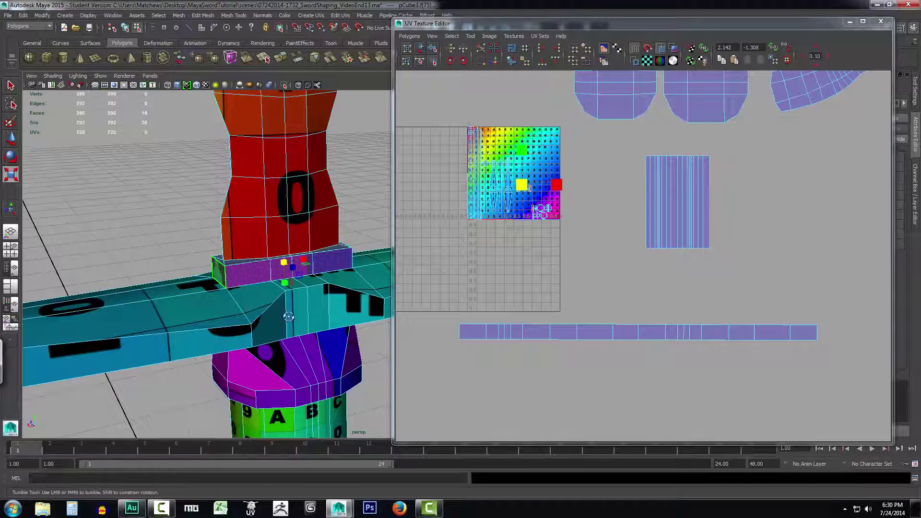
{"action": "left_click_drag", "start_coordinate": [282, 315], "coordinate": [422, 312], "text": "alt"}
{"action": "middle_click_drag", "start_coordinate": [422, 311], "coordinate": [274, 309], "text": "alt"}
{"action": "double_click", "coordinate": [339, 278], "text": "shift"}
{"action": "left_click_drag", "start_coordinate": [288, 309], "coordinate": [359, 312], "text": "alt"}
{"action": "left_click", "coordinate": [338, 283], "text": "shift"}
Inspect the collar's face selection from several sides, along with the surrounding crossguard and blade base.
{"action": "key", "text": "f"}
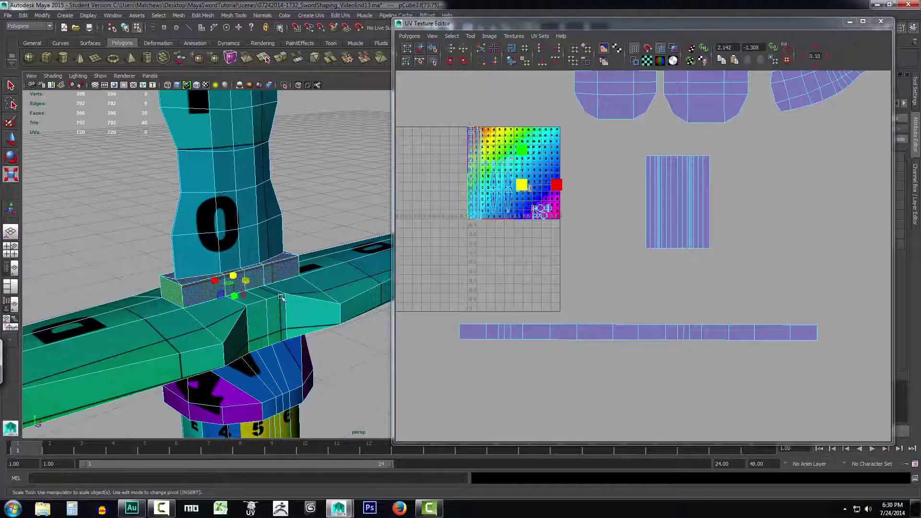
{"action": "right_click_drag", "start_coordinate": [262, 289], "coordinate": [231, 298], "text": "alt"}
{"action": "middle_click_drag", "start_coordinate": [232, 297], "coordinate": [326, 307], "text": "alt"}
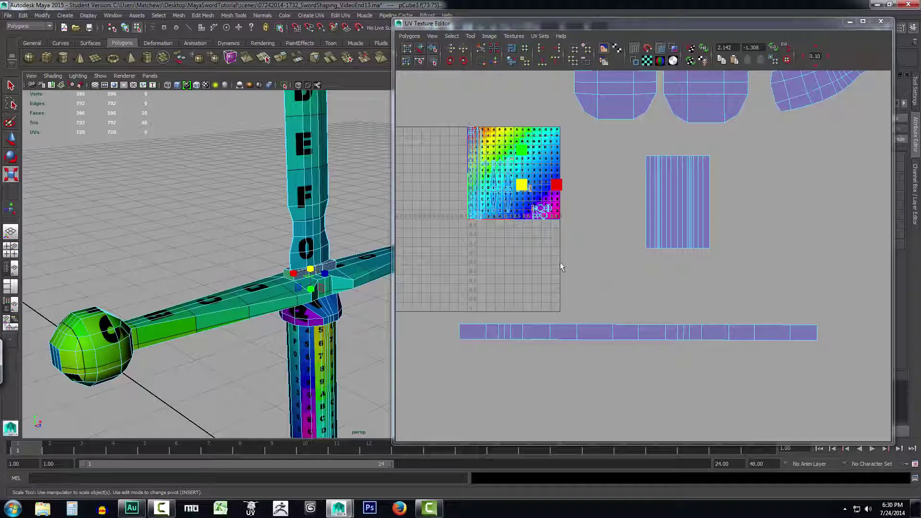
{"action": "scroll", "coordinate": [343, 258], "scroll_direction": "up", "scroll_amount": 5}
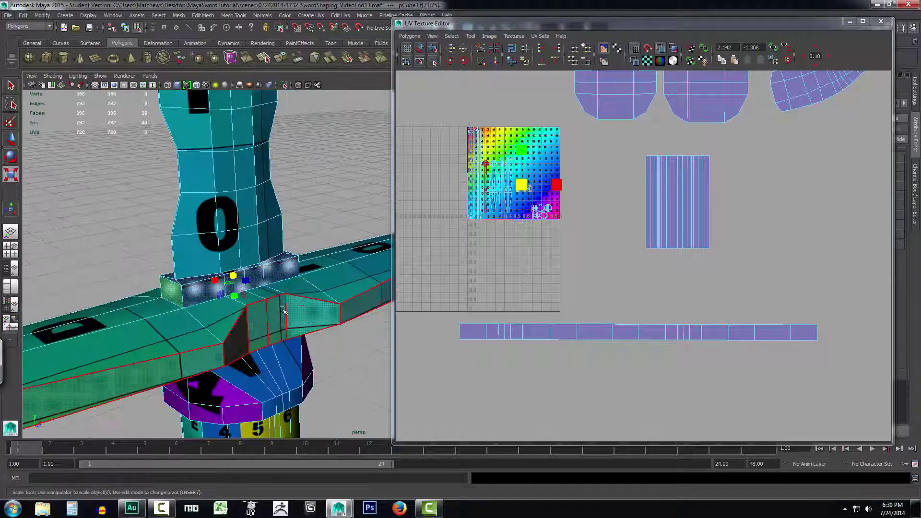
{"action": "left_click_drag", "start_coordinate": [186, 293], "coordinate": [350, 300], "text": "alt"}
{"action": "key", "text": "r"}
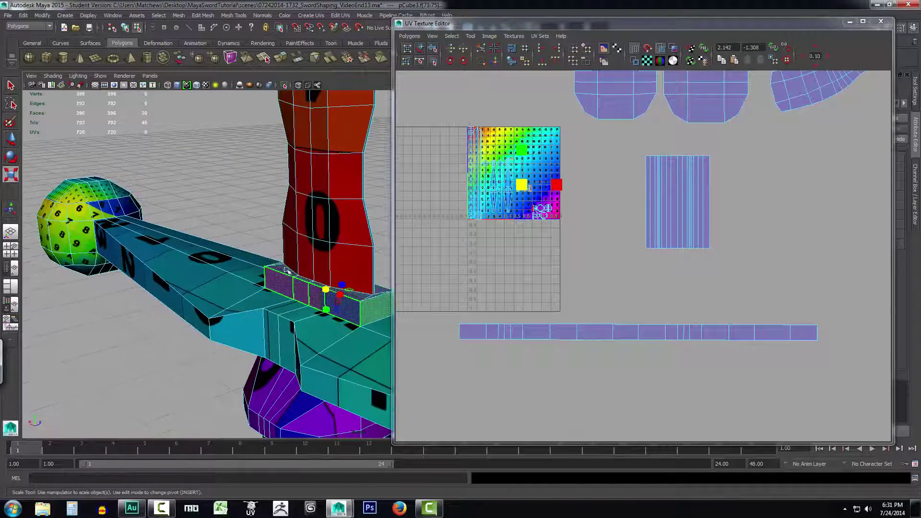
{"action": "middle_click_drag", "start_coordinate": [378, 307], "coordinate": [315, 327], "text": "alt"}
{"action": "scroll", "coordinate": [361, 328], "scroll_direction": "down", "scroll_amount": 4}
{"action": "left_click_drag", "start_coordinate": [361, 328], "coordinate": [346, 356], "text": "alt"}
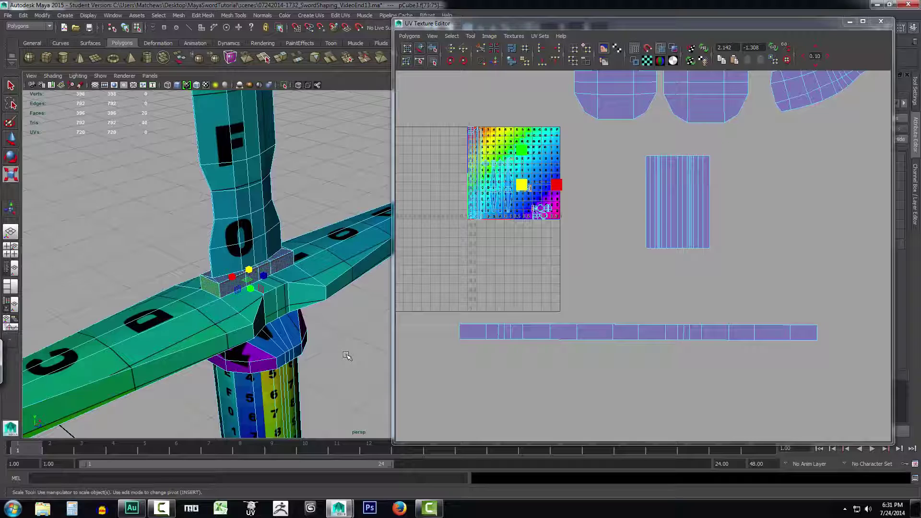